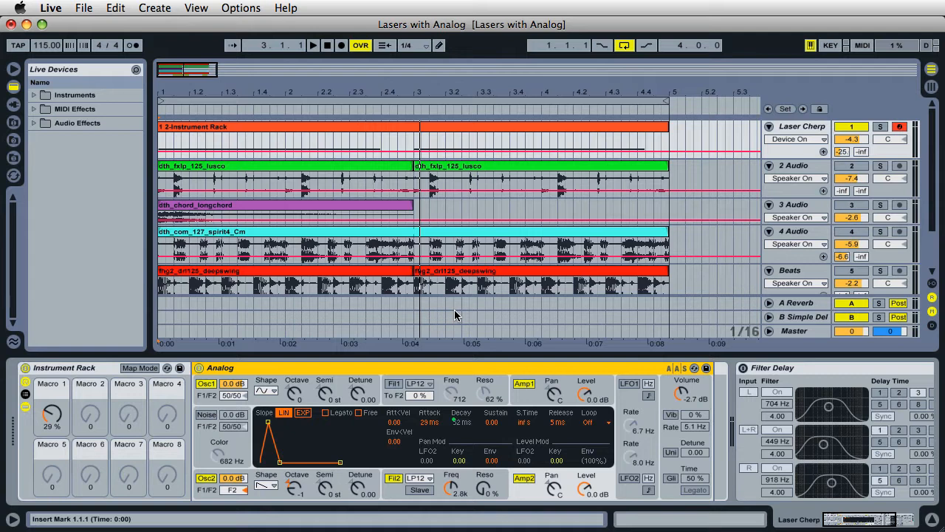
# Step: Enable the Filter Delay on the Laser Cherp track and lower Macro 1 to 21%
pyautogui.click(743, 368)
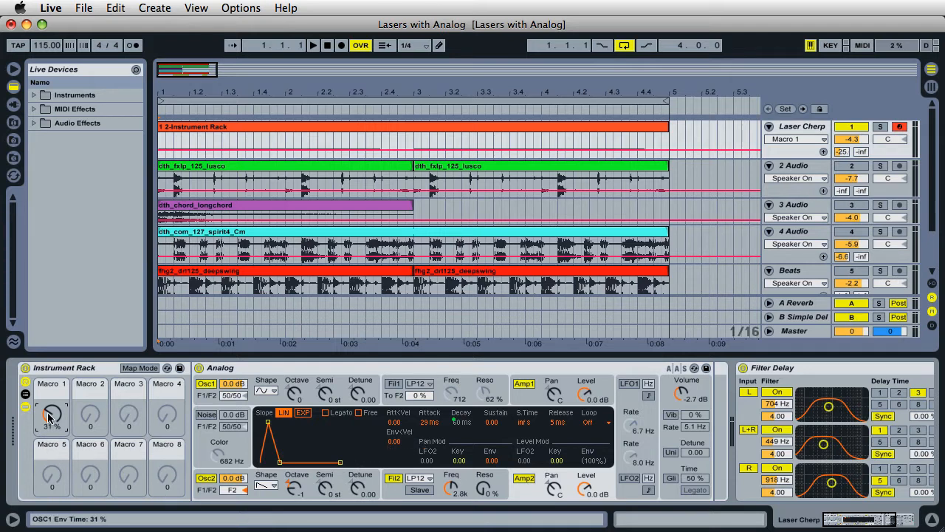
pyautogui.moveTo(49, 417); pyautogui.dragTo(49, 428)
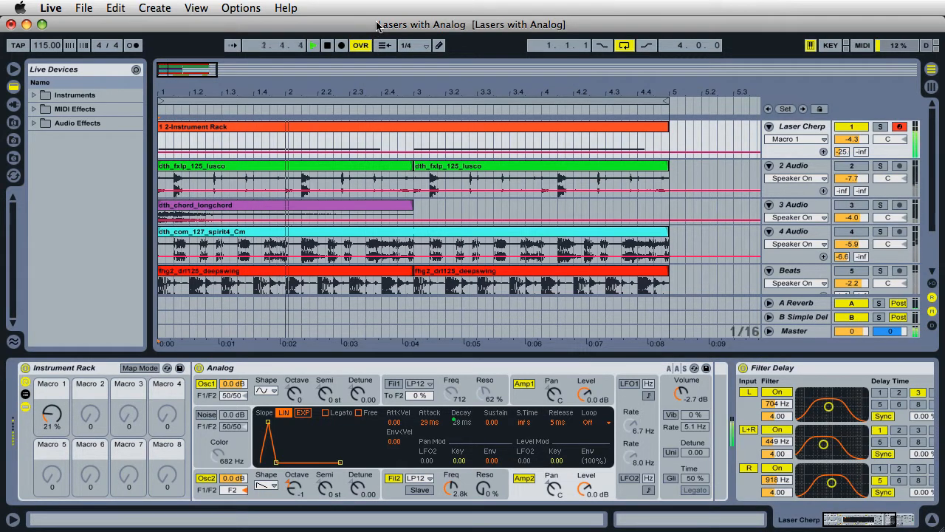
# Step: Hide the device view and activate the 2 Audio, 3 Audio, 4 Audio, 6 Audio and Beats tracks during playback
pyautogui.click(842, 168)
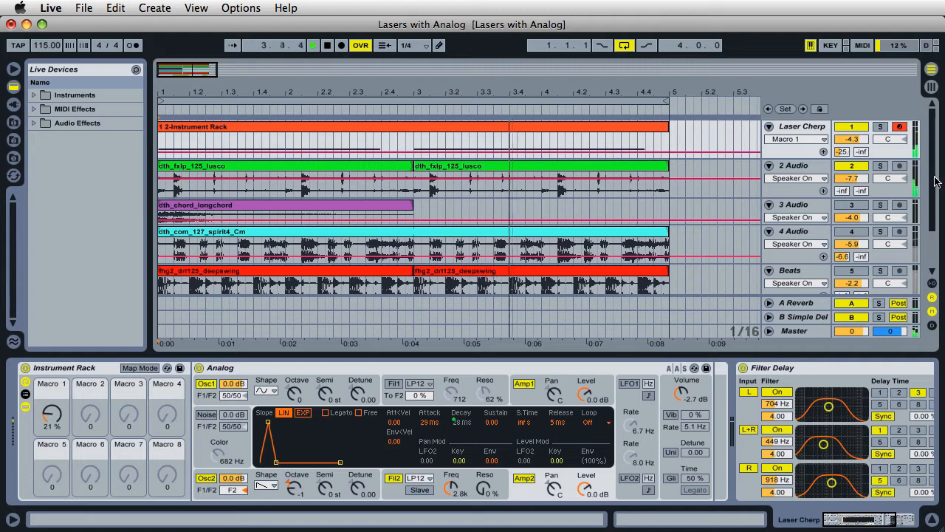
pyautogui.click(932, 520)
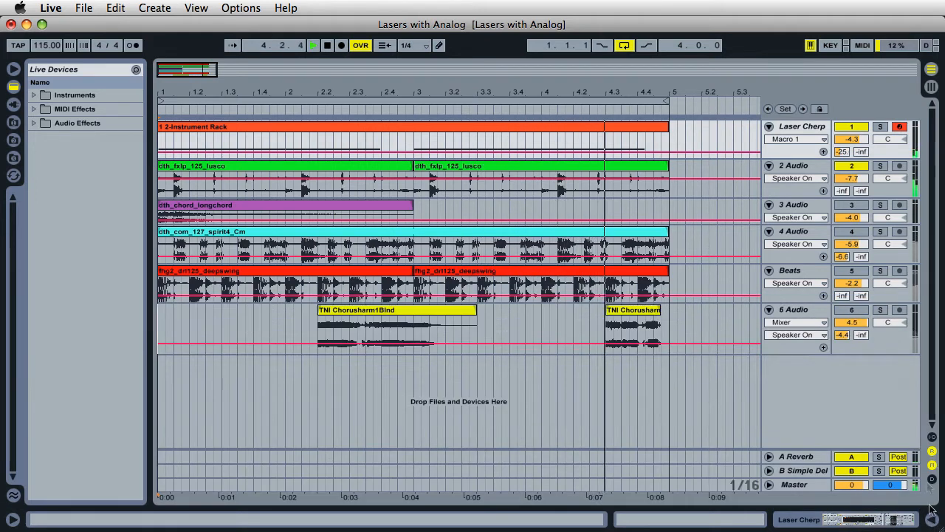
pyautogui.click(855, 231)
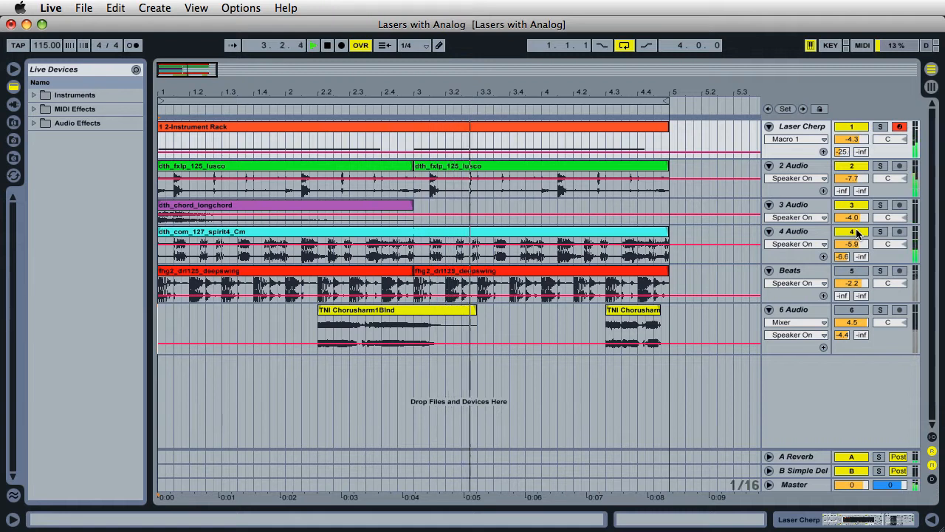
pyautogui.click(853, 310)
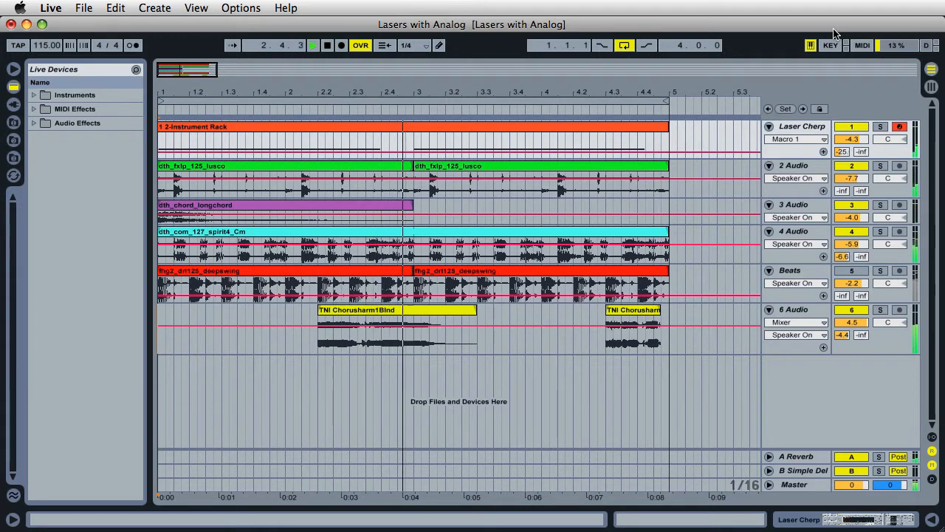
pyautogui.click(856, 273)
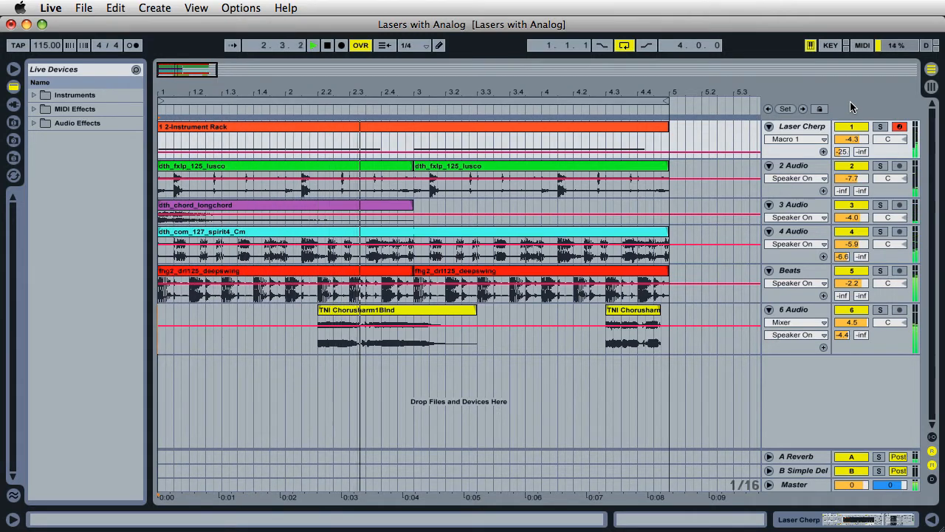
# Step: Show the Laser Cherp track's devices, set Analog's Osc2 octave to 3 and the track volume to -2.4 dB
pyautogui.click(801, 126)
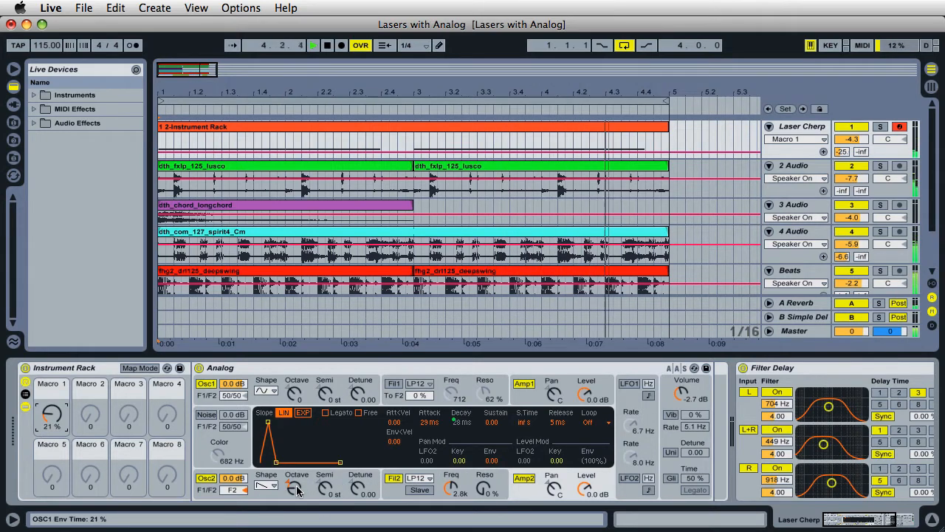
pyautogui.moveTo(295, 489); pyautogui.dragTo(295, 483)
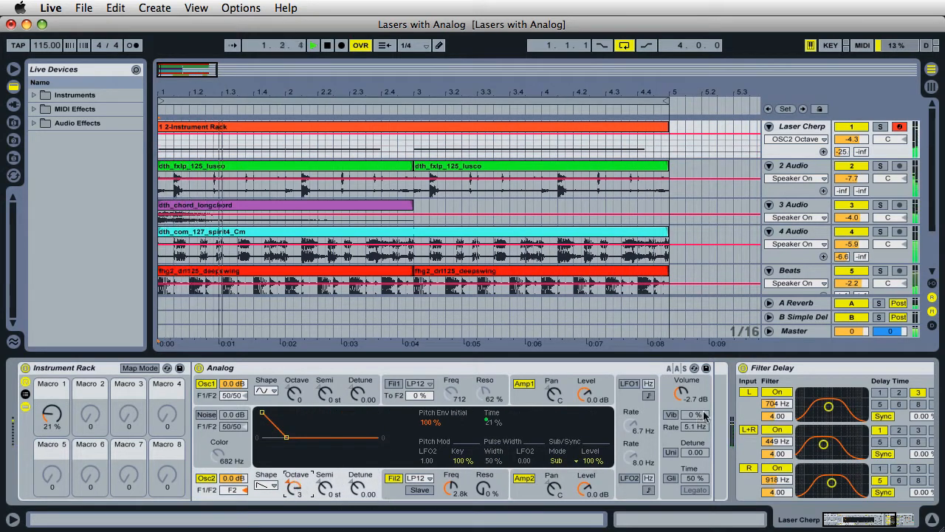
pyautogui.moveTo(850, 139); pyautogui.dragTo(850, 133)
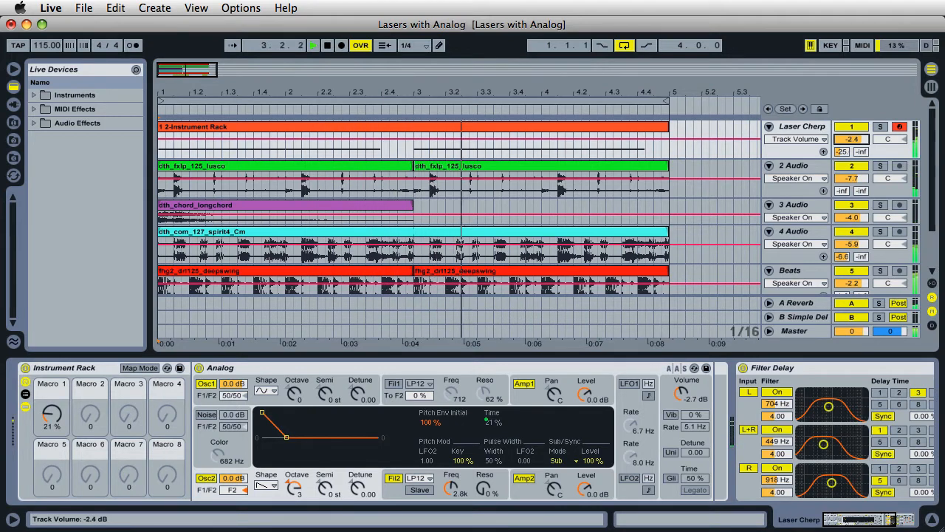
# Step: Change Analog's Osc2 shape to a rectangle wave and raise Analog's output volume to -0.8 dB
pyautogui.click(278, 490)
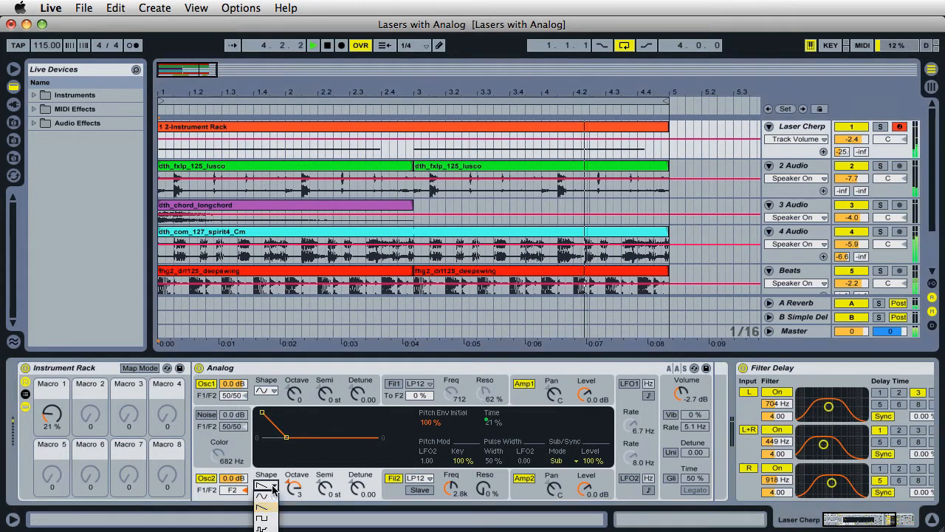
pyautogui.click(268, 508)
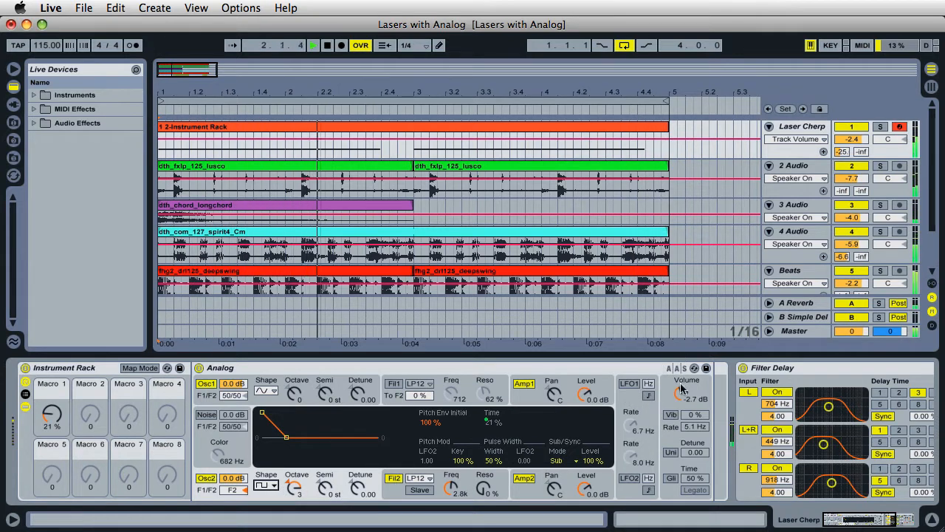
pyautogui.moveTo(682, 389); pyautogui.dragTo(682, 378)
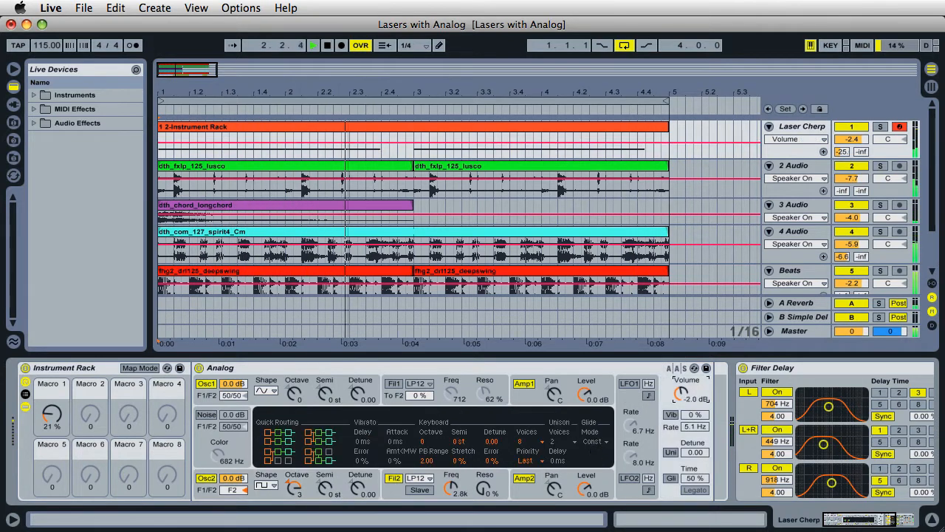
# Step: Raise Analog's Filter 2 frequency to 9.6k and set the Osc1 octave to 2
pyautogui.click(297, 396)
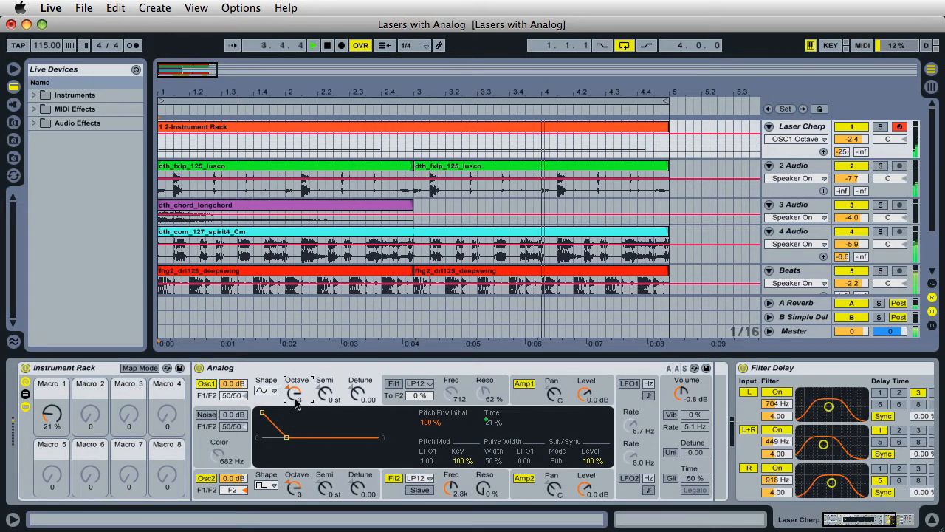
pyautogui.moveTo(451, 488); pyautogui.dragTo(450, 465)
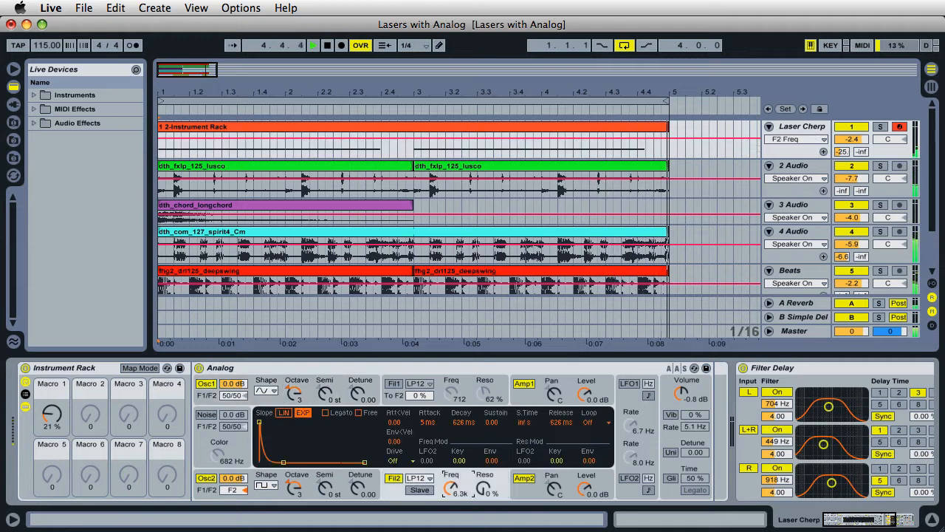
pyautogui.click(294, 392)
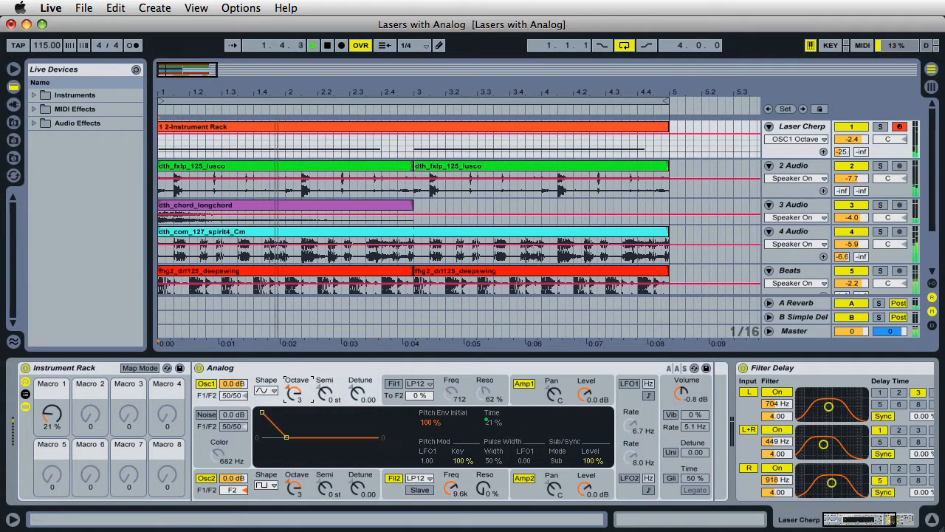
pyautogui.moveTo(294, 393); pyautogui.dragTo(294, 403)
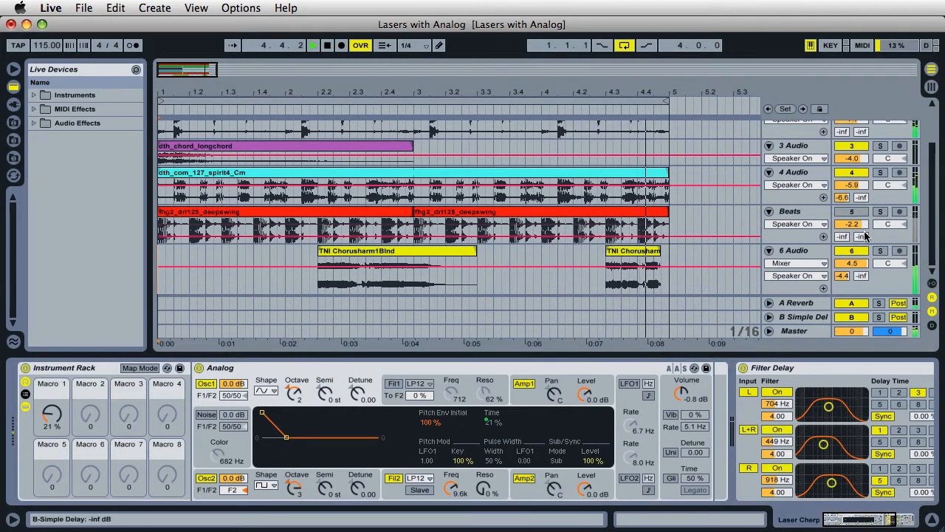
# Step: Mute the Beats, 4 Audio, 3 Audio and 2 Audio tracks
pyautogui.scroll(3, 863, 217)
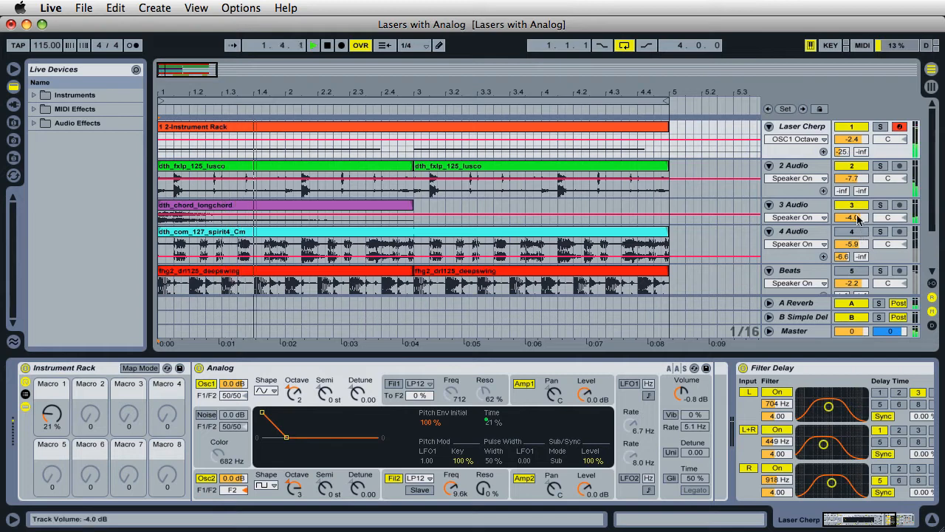
pyautogui.click(853, 207)
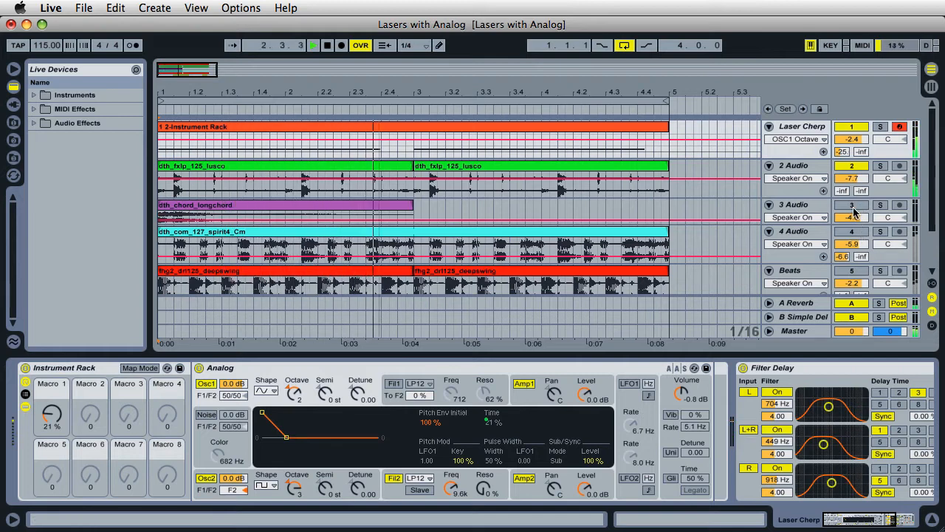
pyautogui.click(840, 167)
pyautogui.scroll(-2, 839, 172)
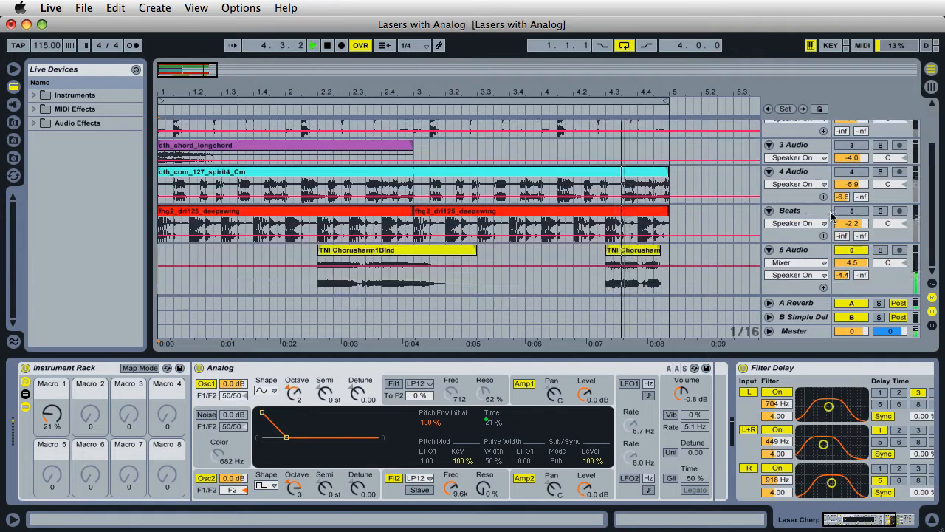
# Step: Lower Analog's Osc2 octave to -3 and the Osc1 octave to 0
pyautogui.moveTo(291, 490); pyautogui.dragTo(291, 519)
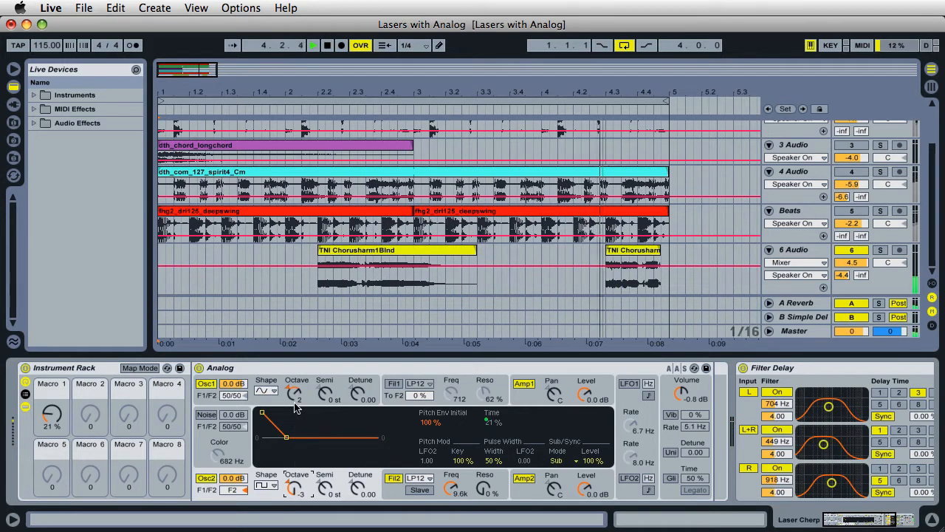
pyautogui.moveTo(293, 395); pyautogui.dragTo(294, 402)
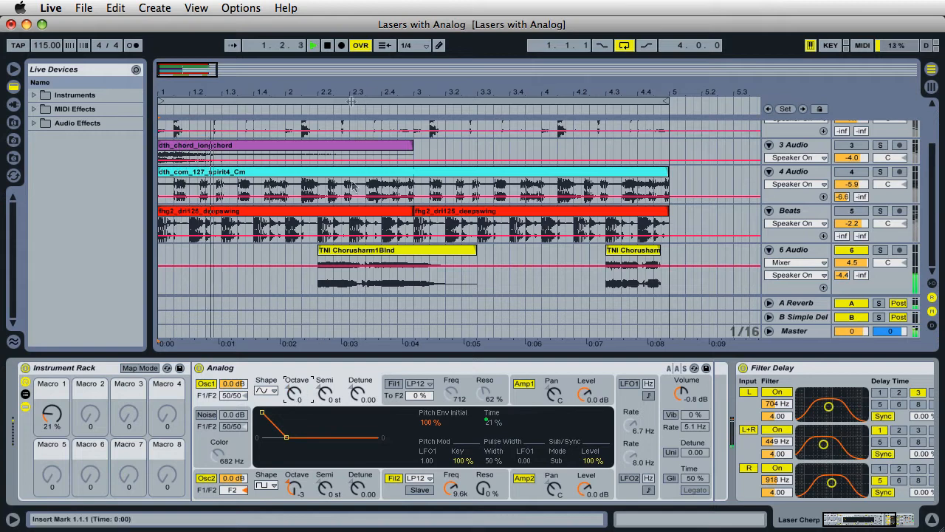
# Step: Stop playback and turn off the Filter Delay on the Laser Cherp track
pyautogui.click(329, 47)
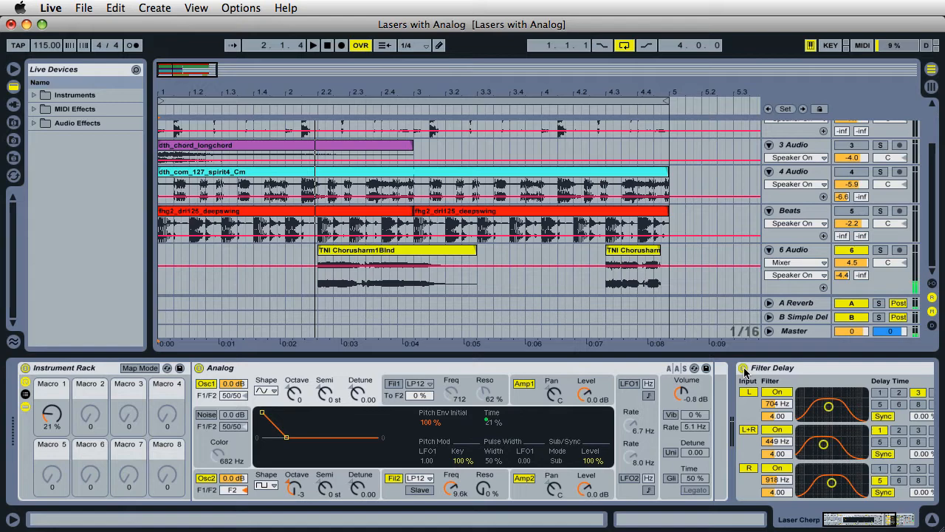
pyautogui.click(744, 368)
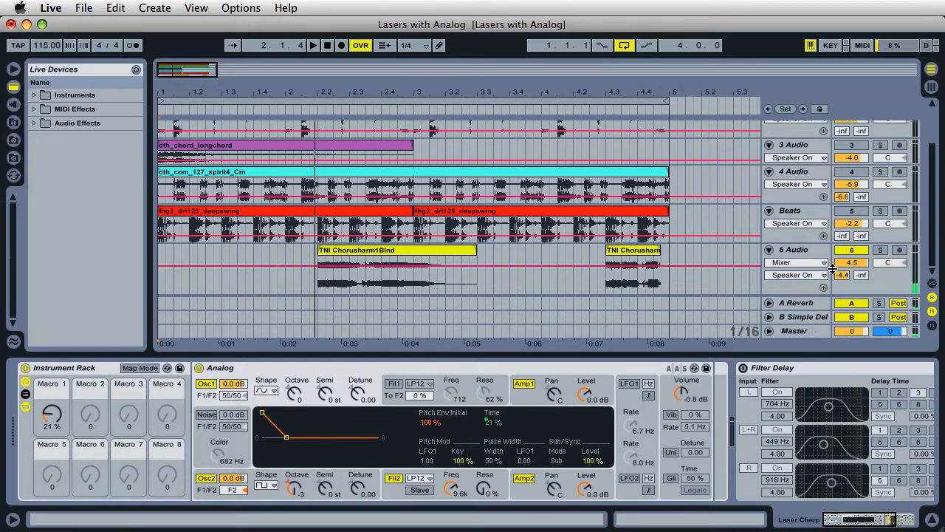
pyautogui.scroll(3, 833, 269)
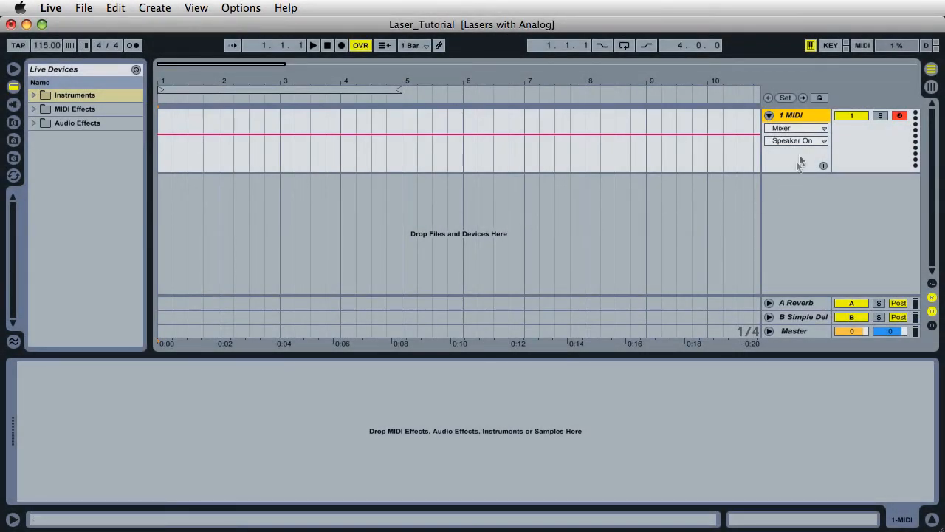
# Step: Add an Instrument Rack to the MIDI track, show its macro controls and load the Analog instrument into the rack
pyautogui.click(33, 95)
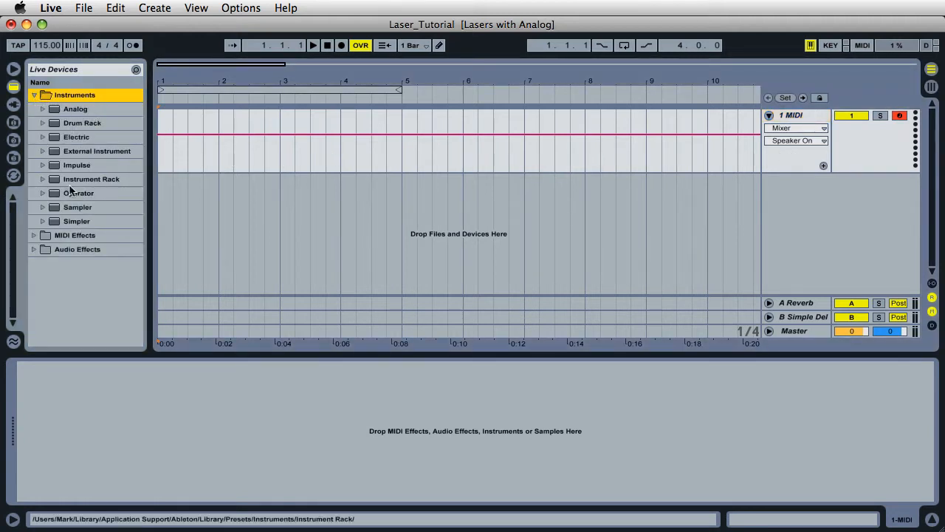
pyautogui.moveTo(54, 183); pyautogui.dragTo(220, 419)
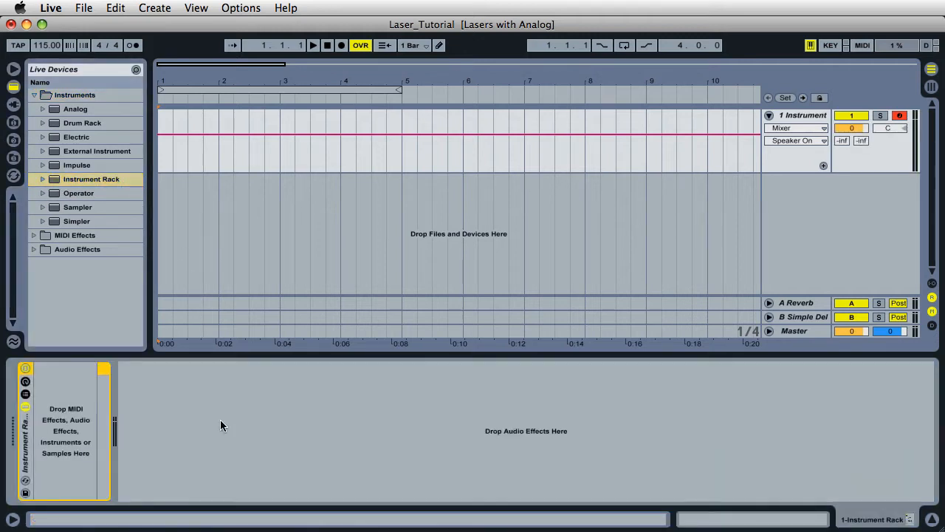
pyautogui.click(26, 382)
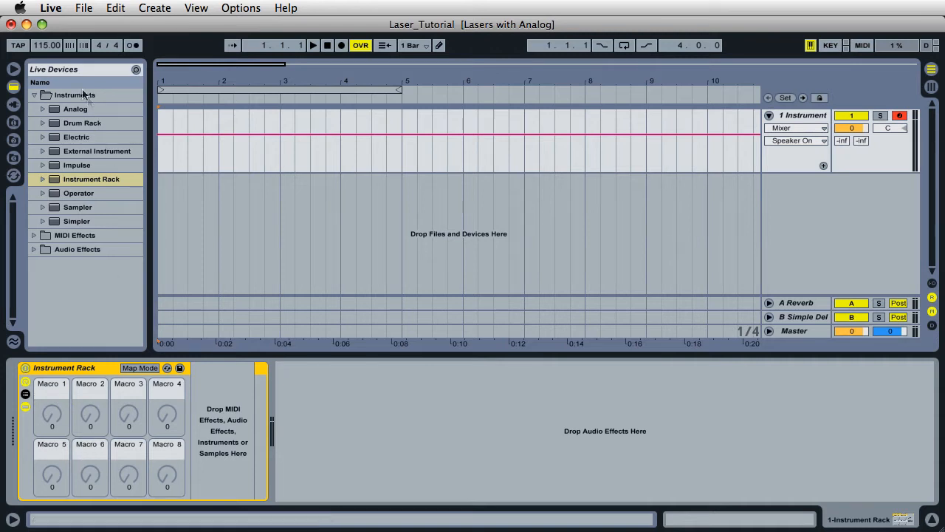
pyautogui.moveTo(54, 110); pyautogui.dragTo(220, 389)
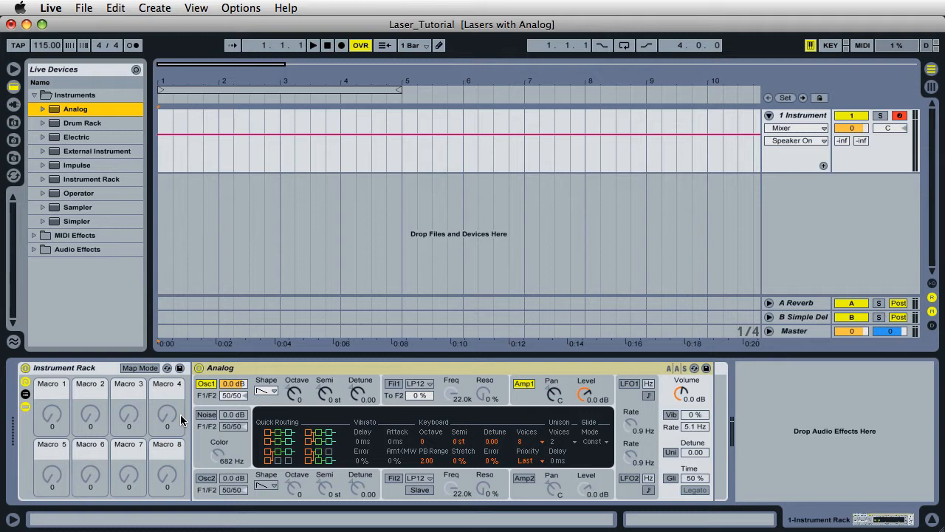
# Step: Set the shape of Analog's Osc1 to a sine wave
pyautogui.click(254, 405)
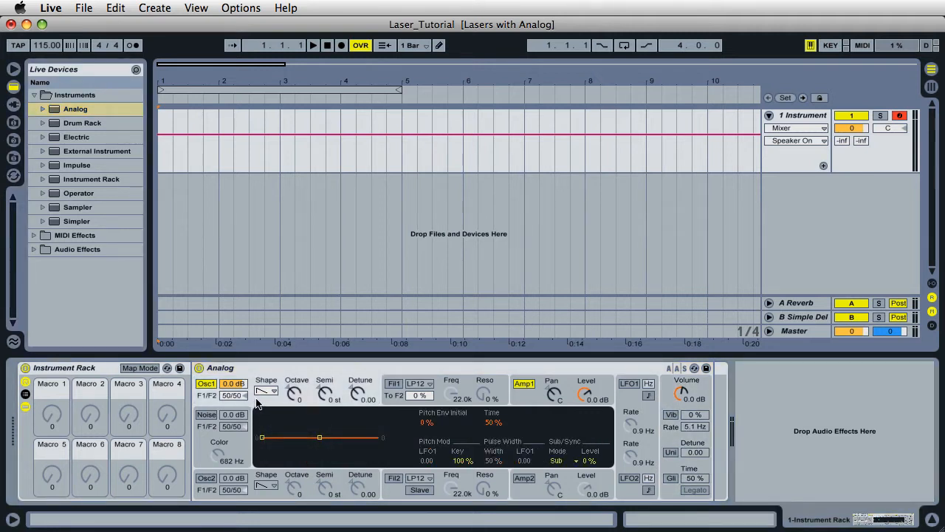
pyautogui.click(262, 393)
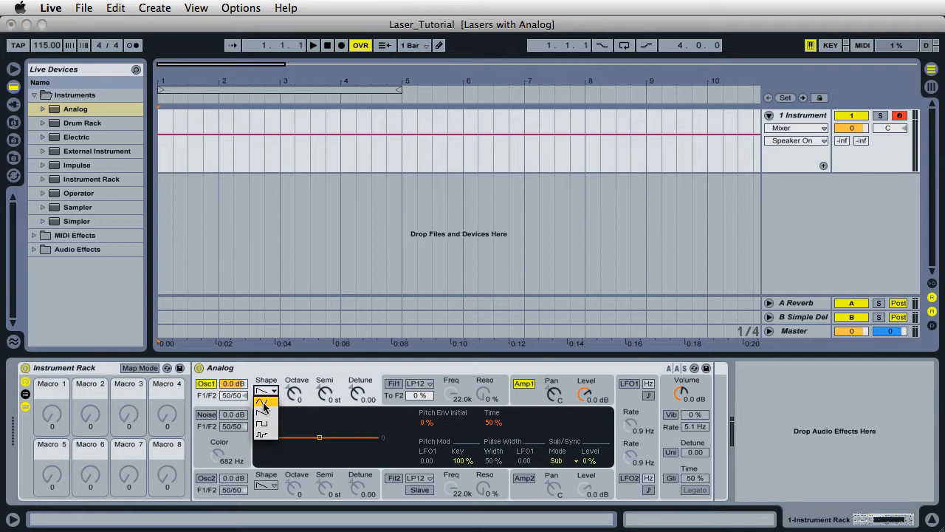
pyautogui.click(263, 412)
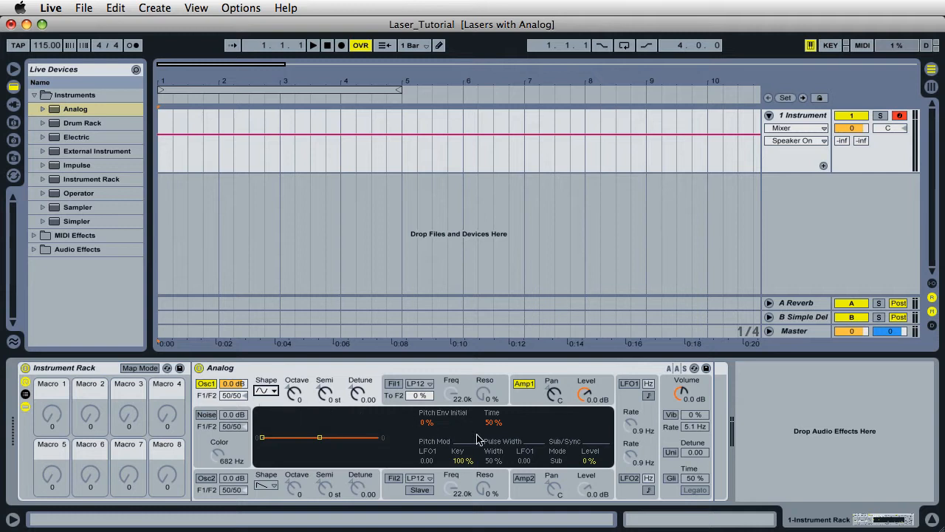
# Step: Set Osc1's initial pitch envelope amount to 100% and select the rack's Macro 1 control
pyautogui.click(427, 423)
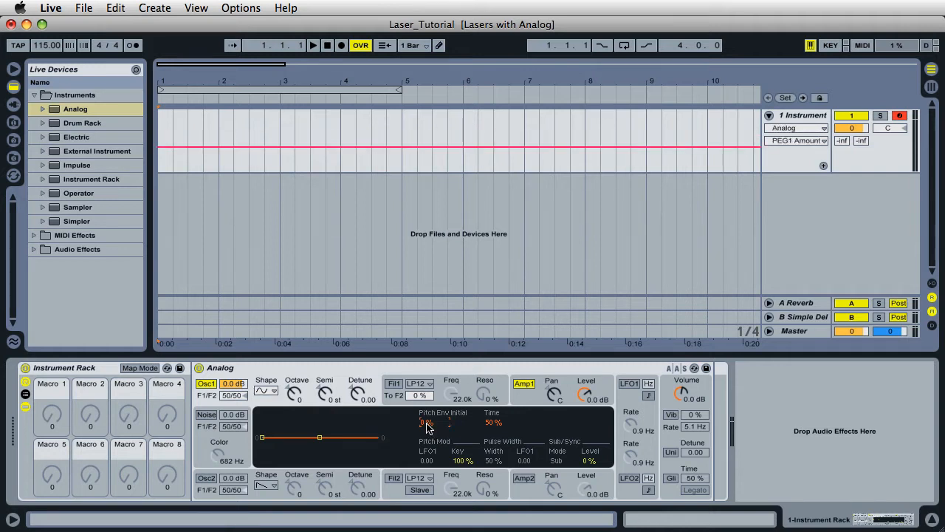
pyautogui.write('100')
pyautogui.press('Return')
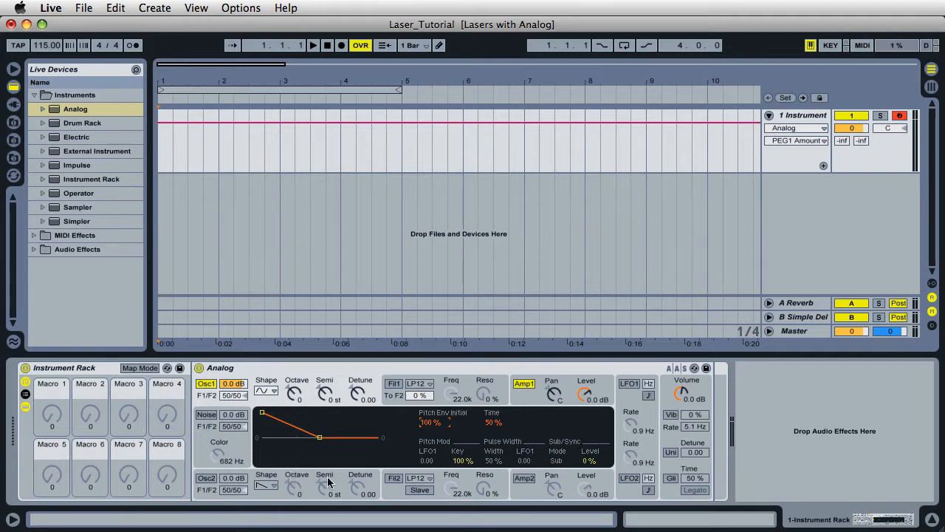
pyautogui.click(50, 415)
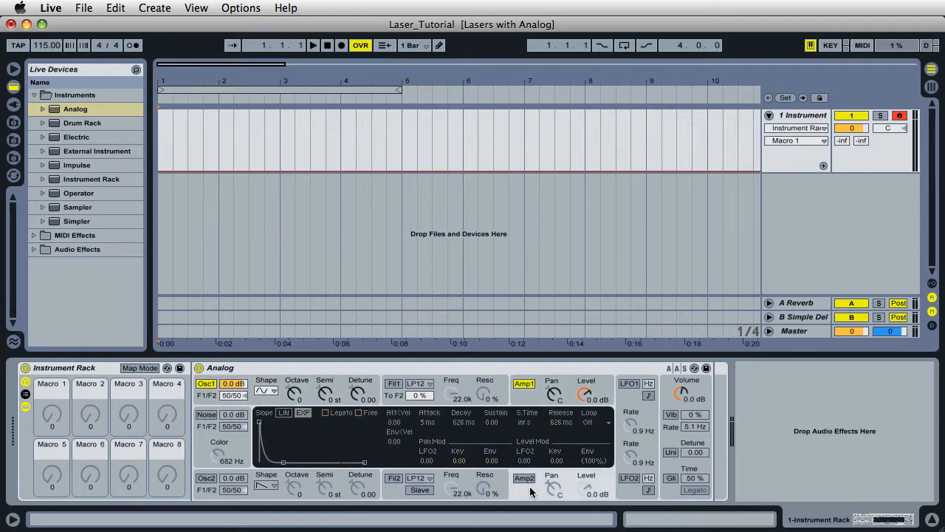
# Step: Set the slope of Analog's Amp1 envelope to linear
pyautogui.click(518, 399)
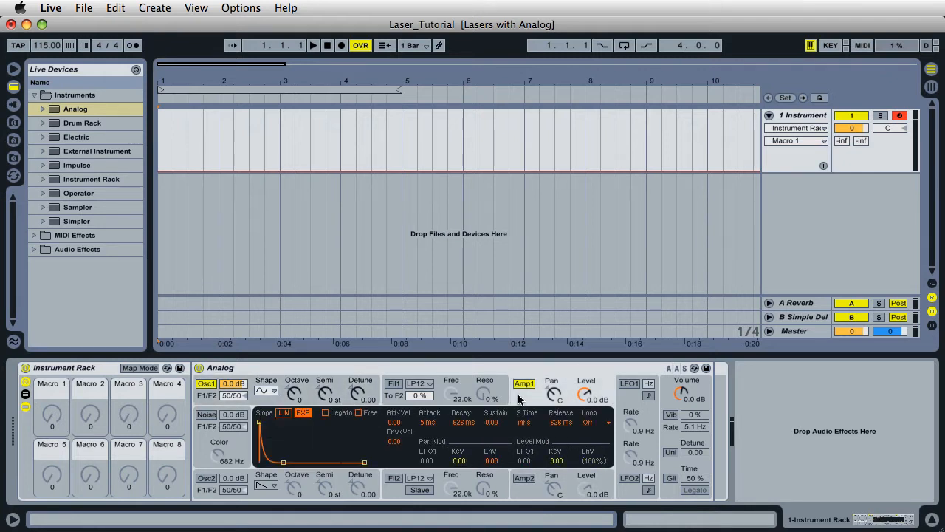
pyautogui.click(283, 413)
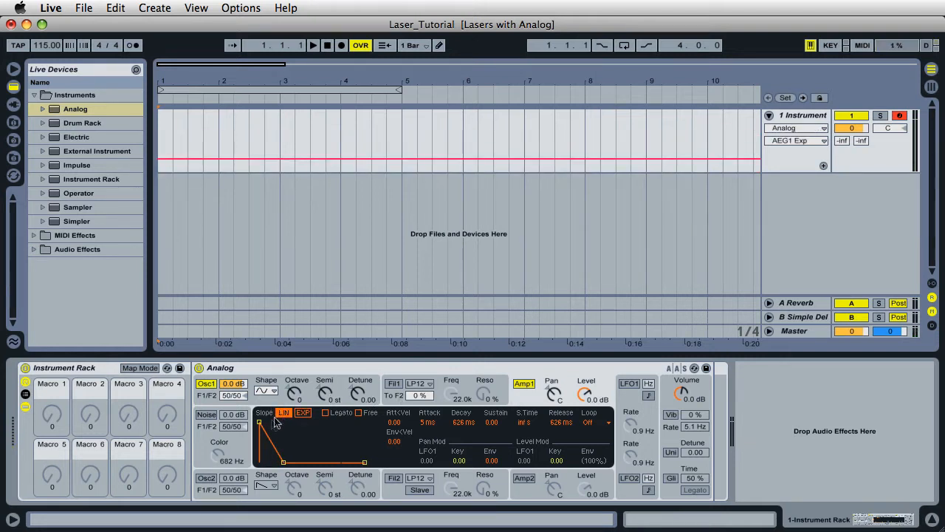
# Step: Turn on Osc2 and set its initial pitch envelope amount to 100%, matching Osc1
pyautogui.click(208, 478)
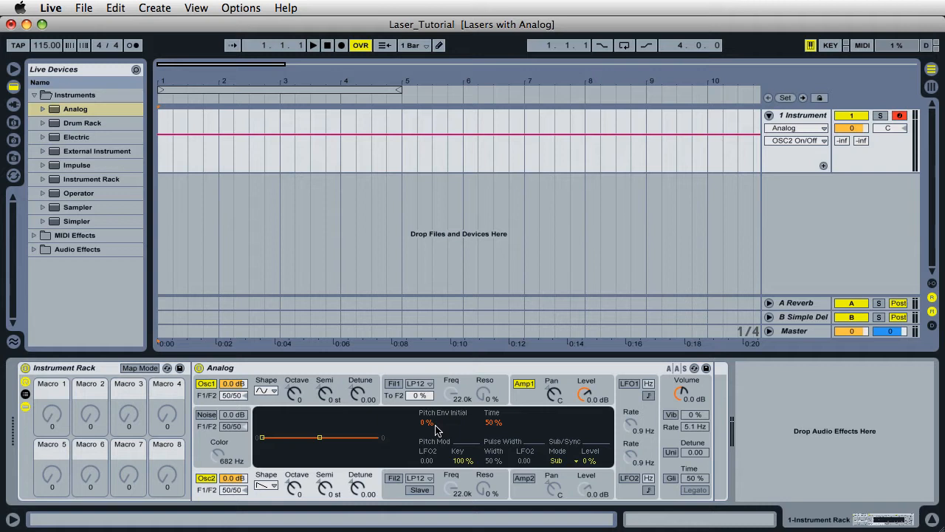
pyautogui.click(272, 404)
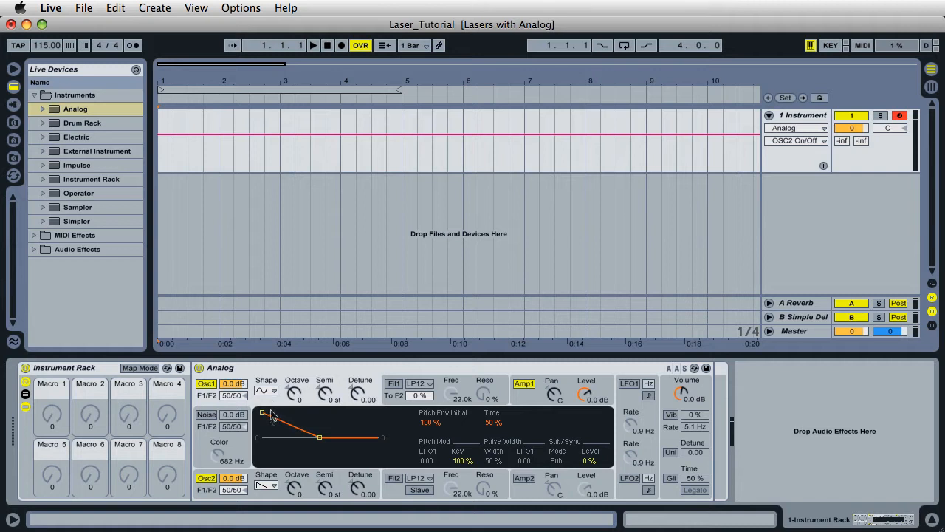
pyautogui.click(263, 498)
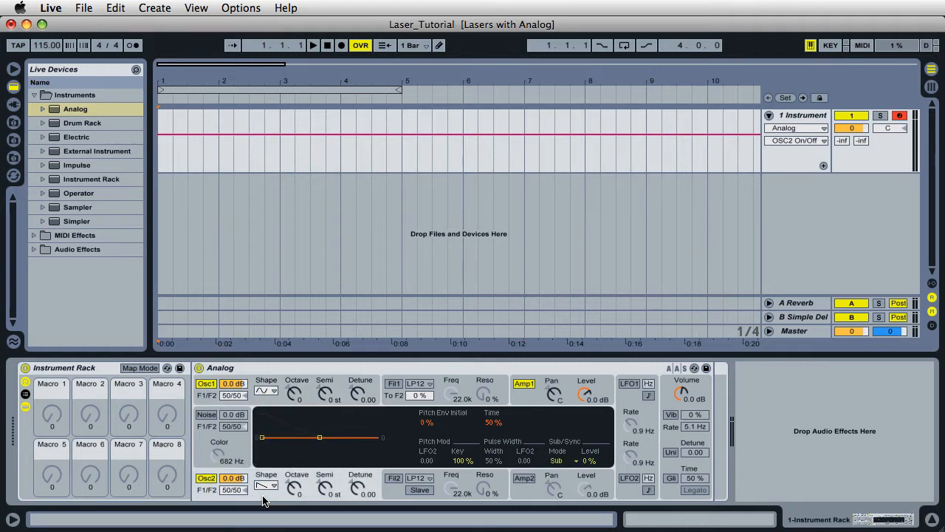
pyautogui.click(432, 427)
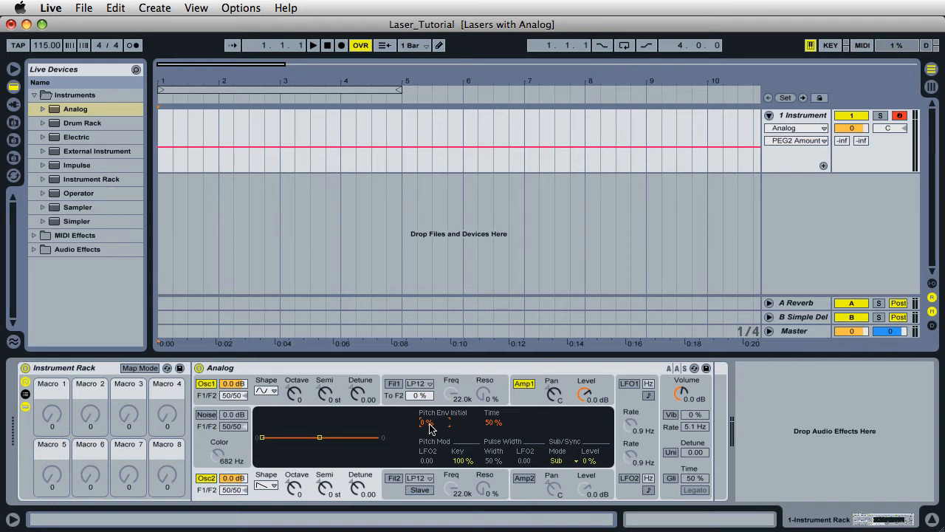
pyautogui.write('100')
pyautogui.press('Return')
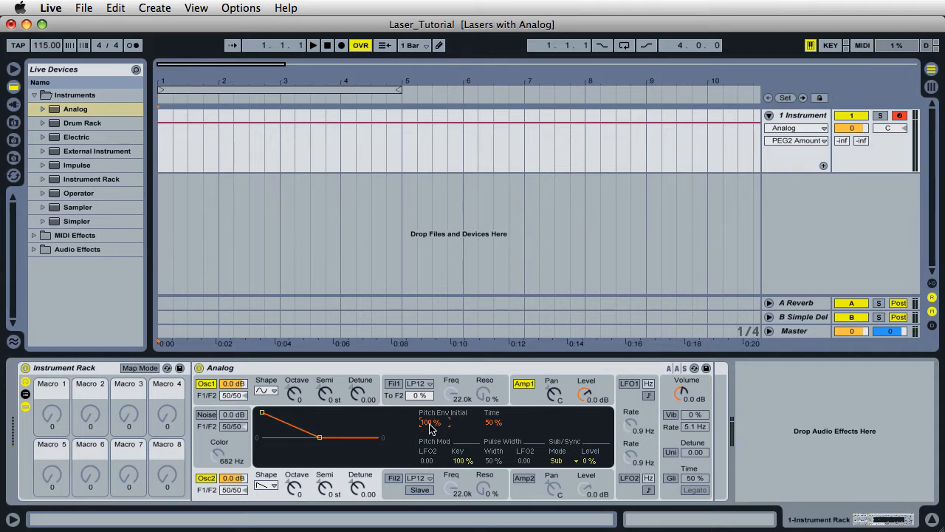
# Step: Lower Osc2's octave to -2 and turn on Amp2 with a linear envelope slope
pyautogui.click(294, 487)
pyautogui.moveTo(294, 488); pyautogui.dragTo(299, 496)
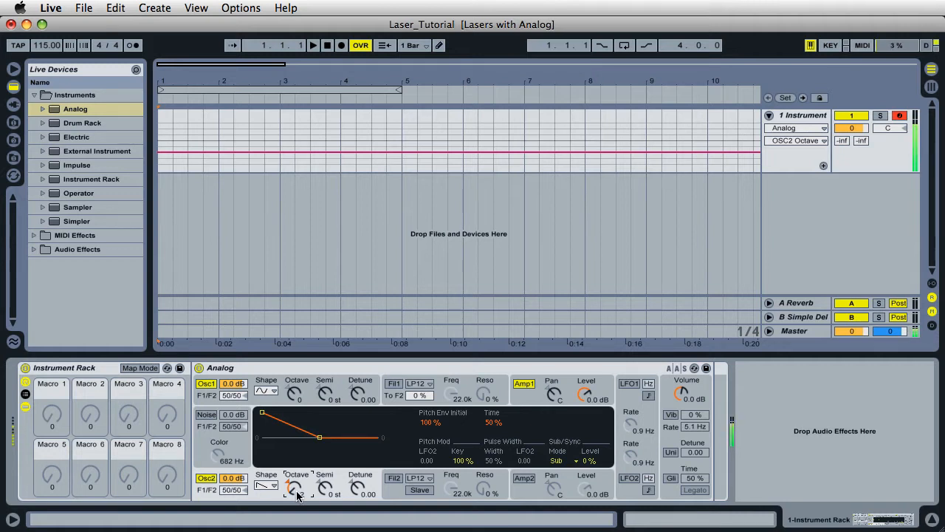
pyautogui.click(524, 480)
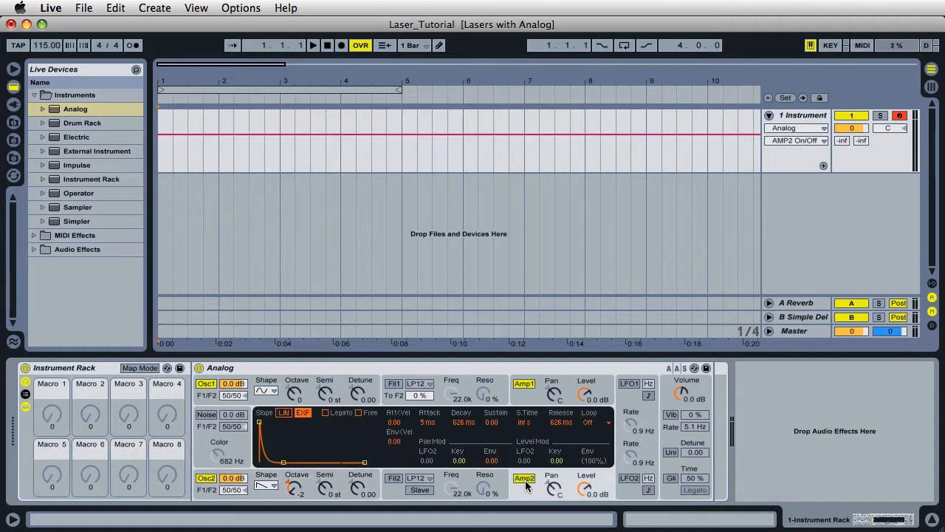
pyautogui.click(285, 415)
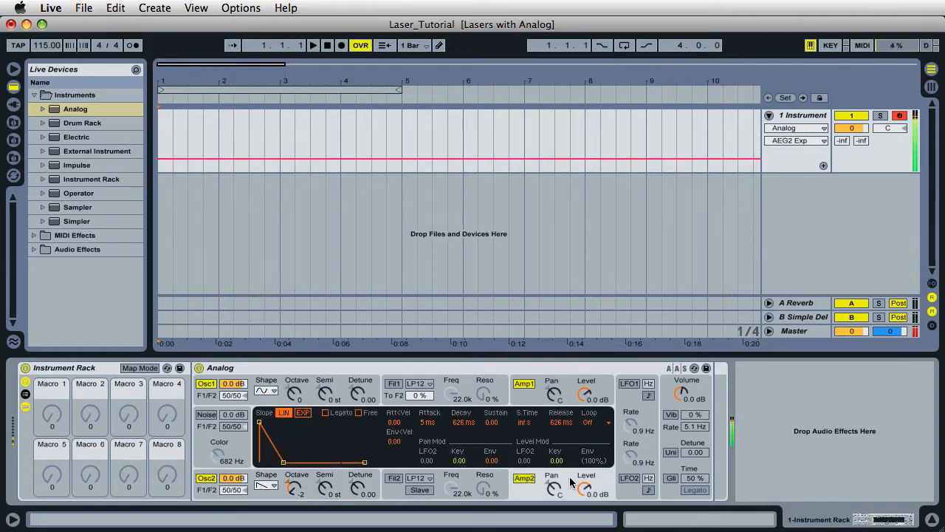
# Step: Unfold the Master track and lower Analog's overall volume to -6.0 dB
pyautogui.click(769, 331)
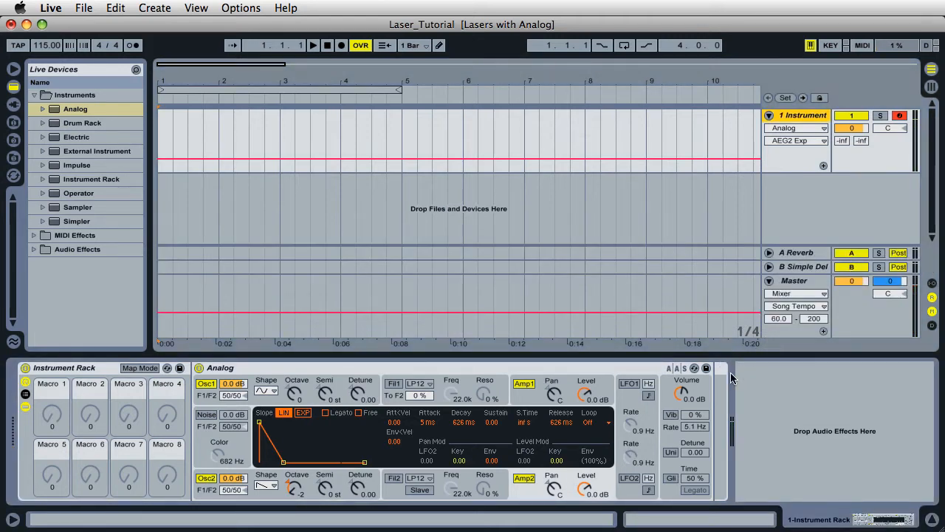
pyautogui.moveTo(686, 387); pyautogui.dragTo(683, 400)
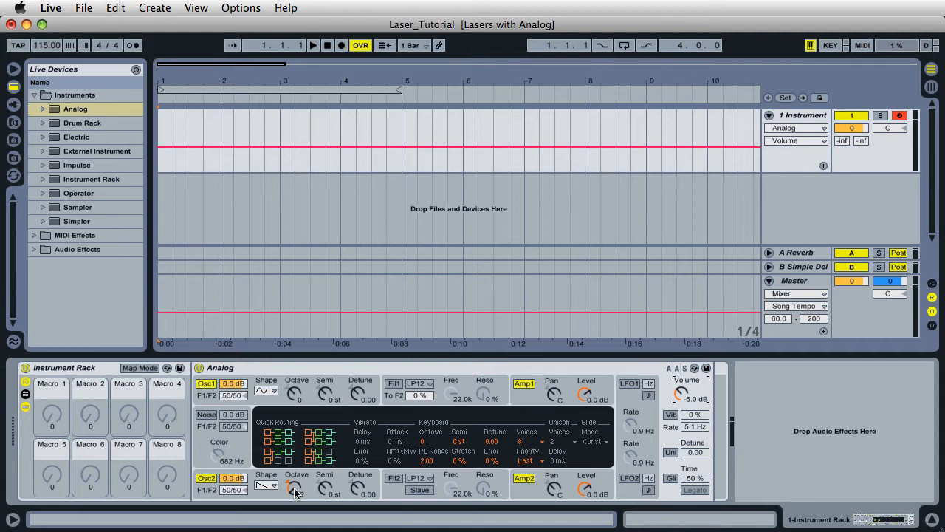
# Step: Lower Osc2's octave to -3 and switch Osc2 off and back on to compare the sound
pyautogui.moveTo(295, 498); pyautogui.dragTo(294, 491)
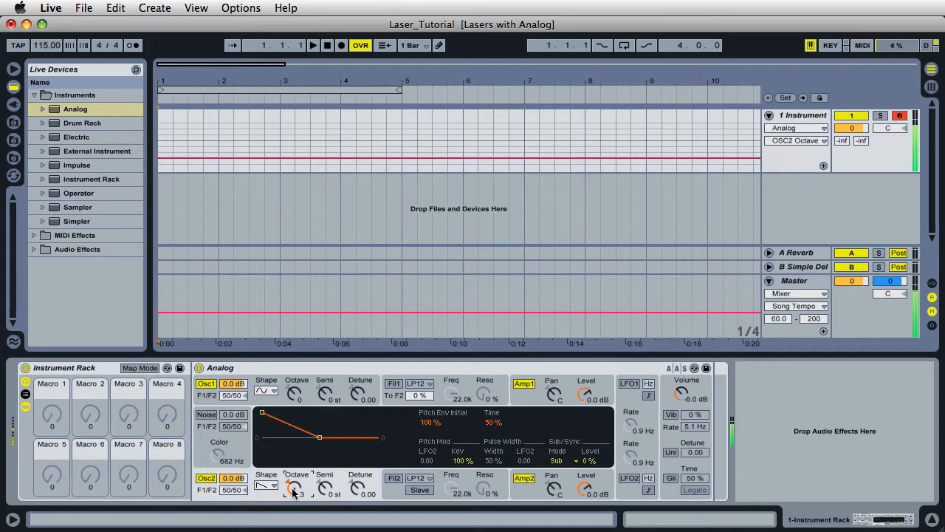
pyautogui.click(210, 480)
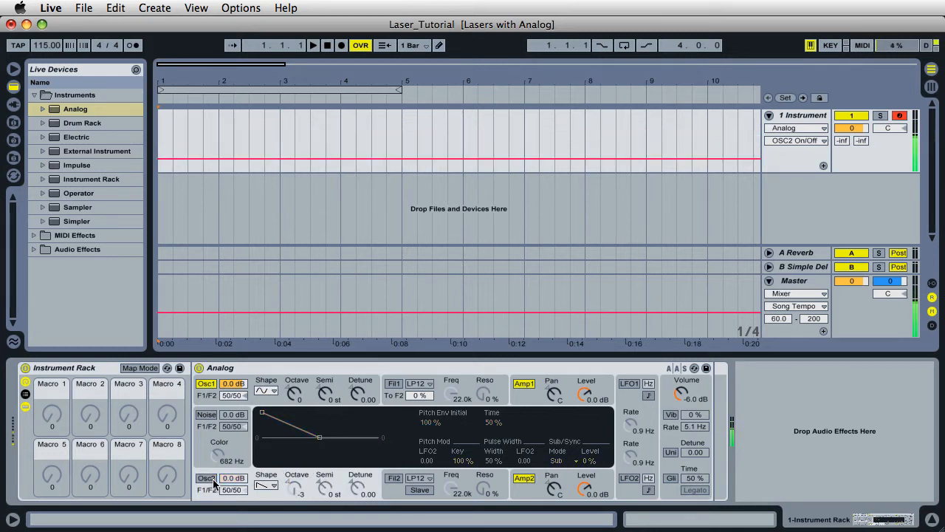
pyautogui.click(212, 479)
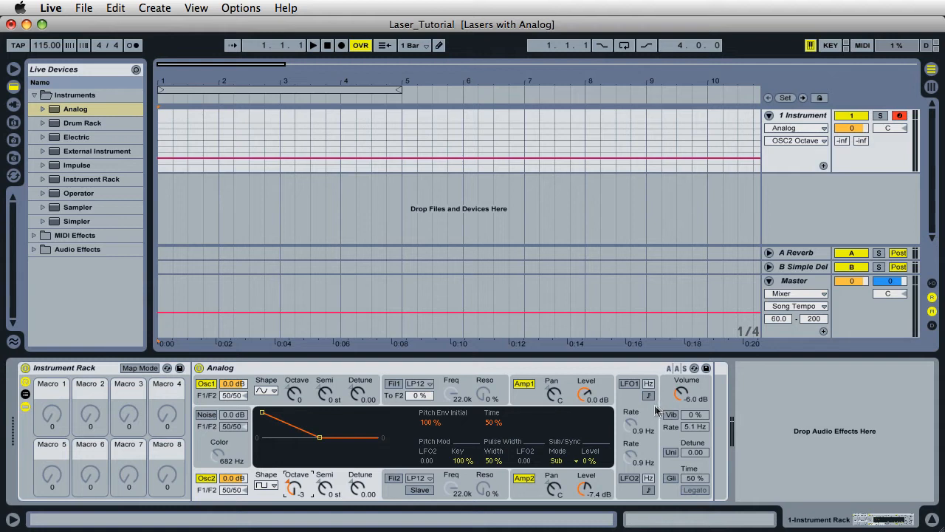
# Step: Start macro mapping in the rack and assign the pitch envelope times of Osc1 and Osc2 to Macro 1
pyautogui.click(127, 373)
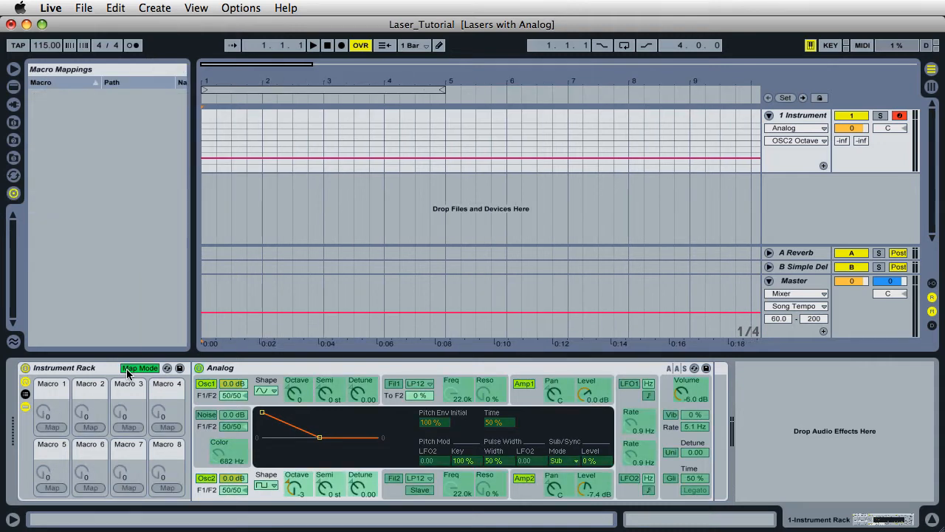
pyautogui.click(263, 403)
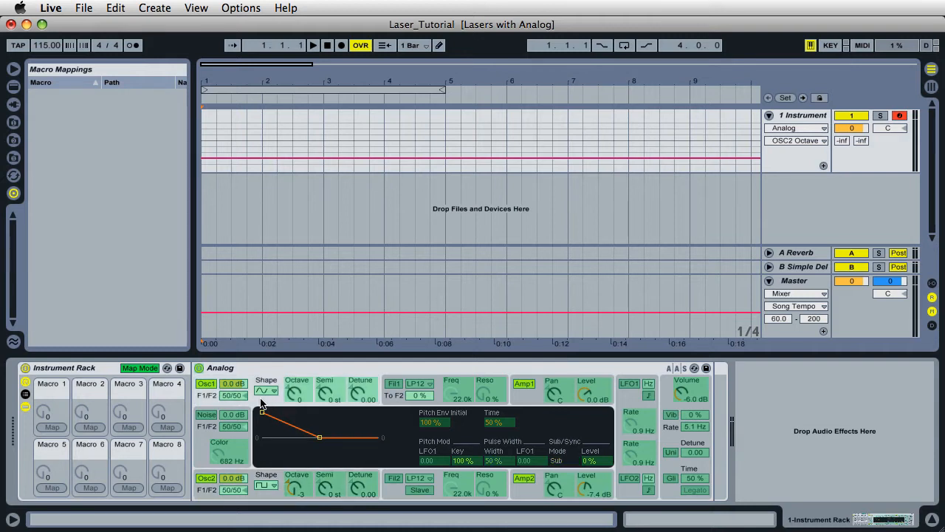
pyautogui.click(499, 423)
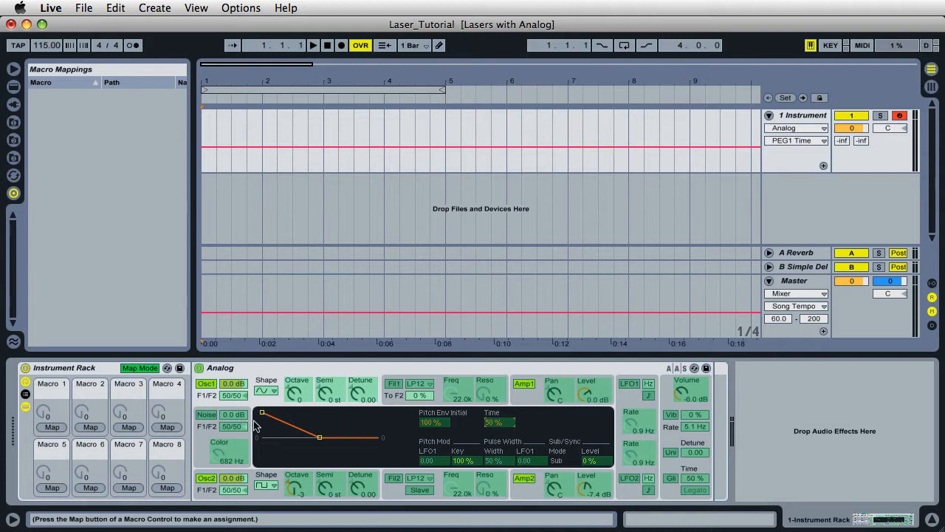
pyautogui.click(55, 428)
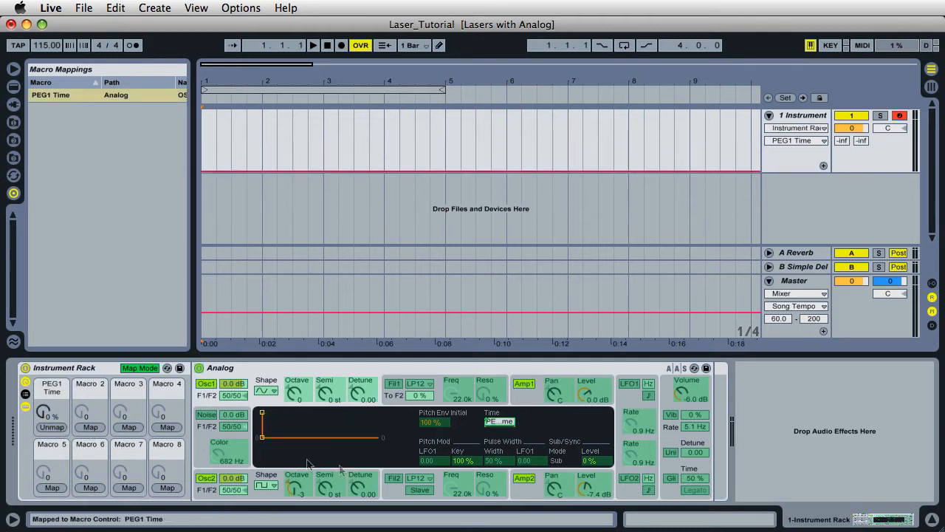
pyautogui.click(269, 494)
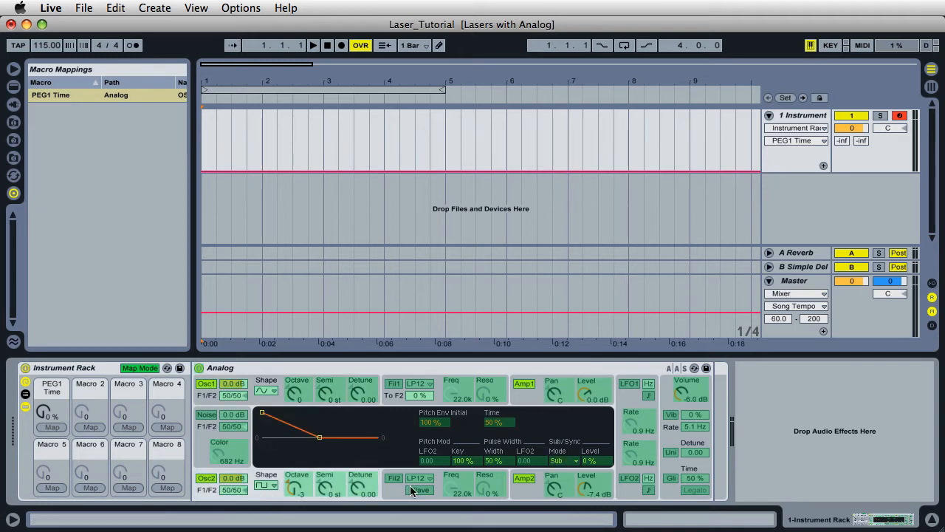
pyautogui.click(501, 429)
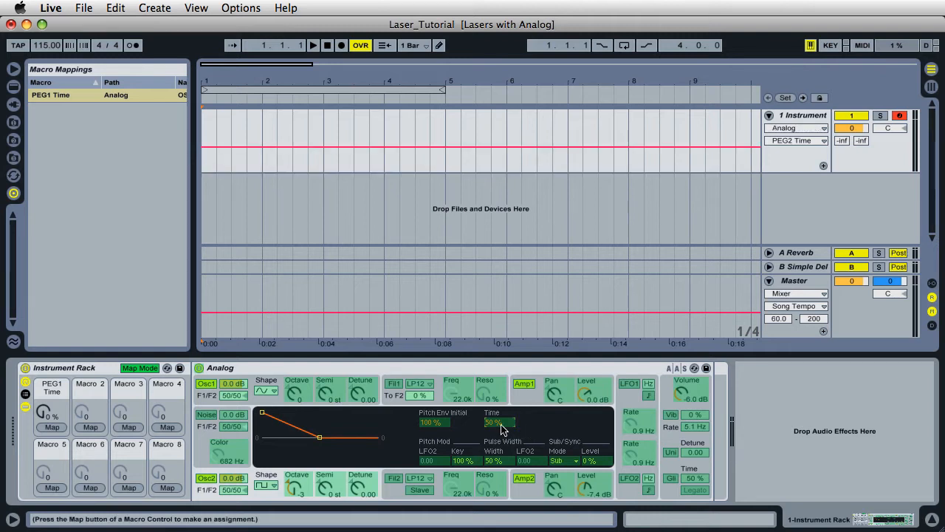
pyautogui.click(52, 427)
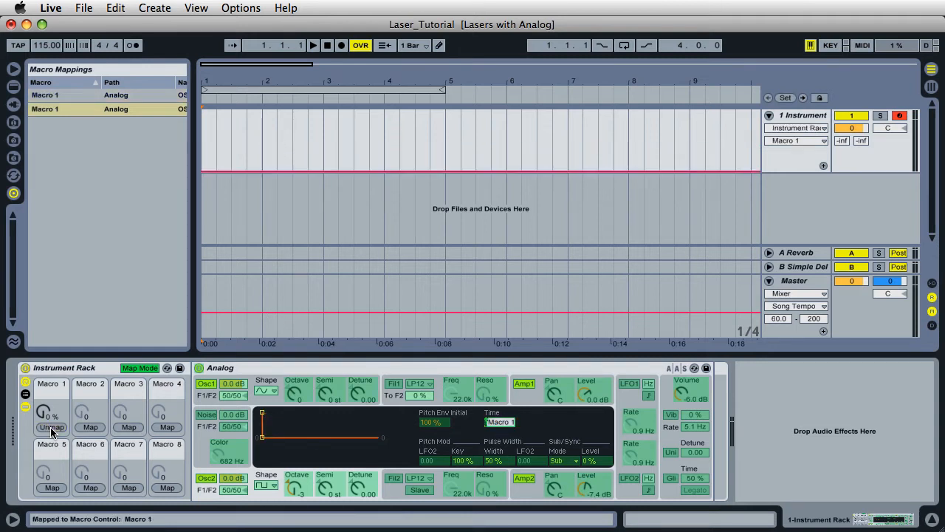
# Step: Map the envelope decays of Amp1 and Amp2 to Macro 1 as well and leave macro mapping
pyautogui.click(525, 398)
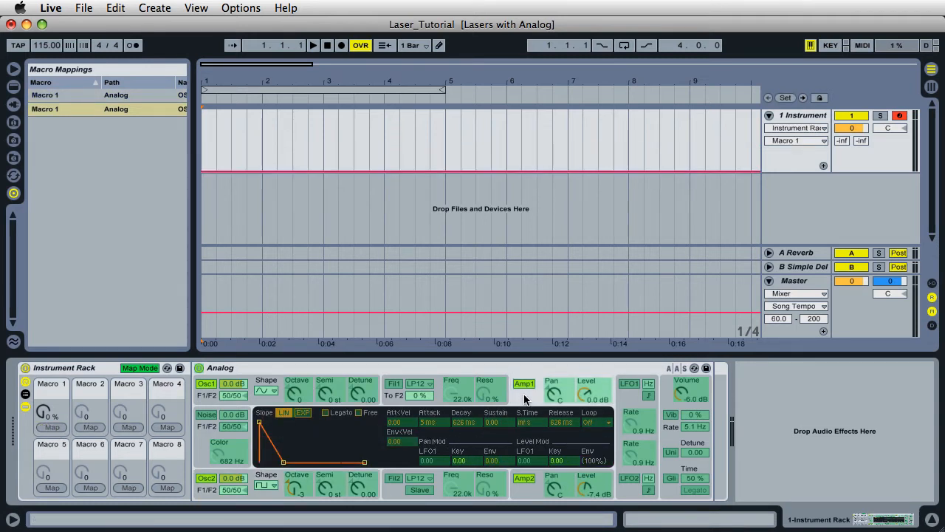
pyautogui.click(470, 427)
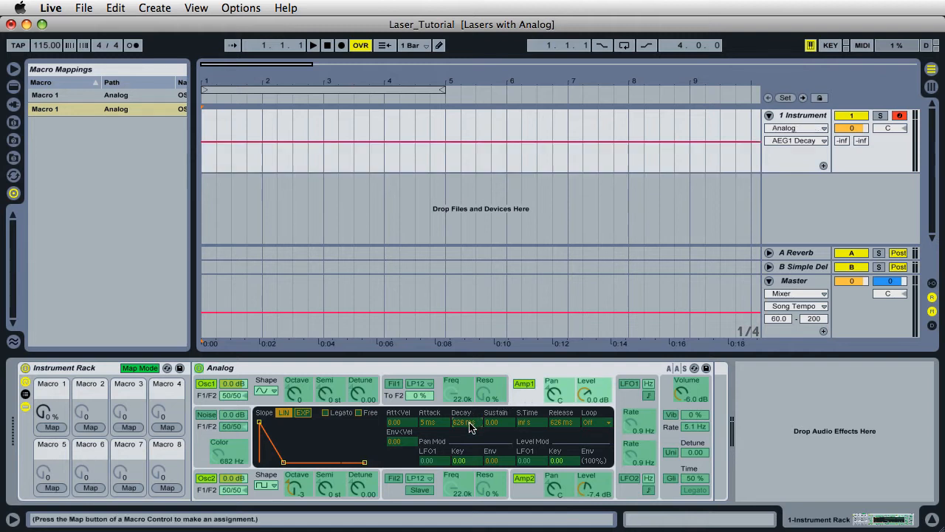
pyautogui.click(46, 427)
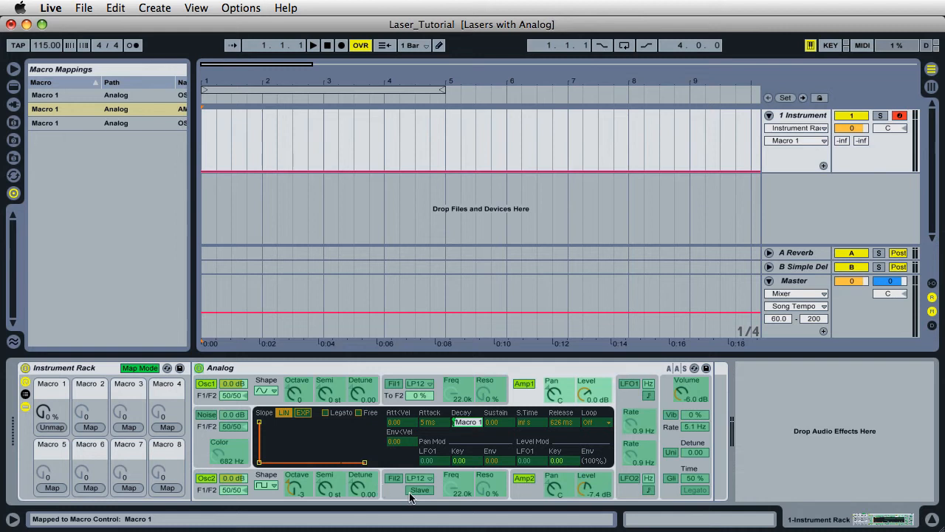
pyautogui.click(524, 479)
pyautogui.click(464, 426)
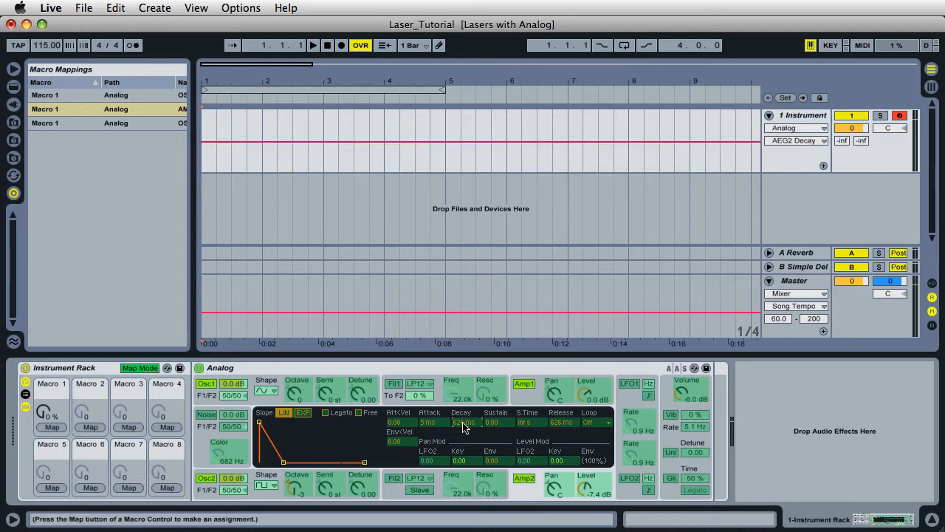
pyautogui.click(50, 430)
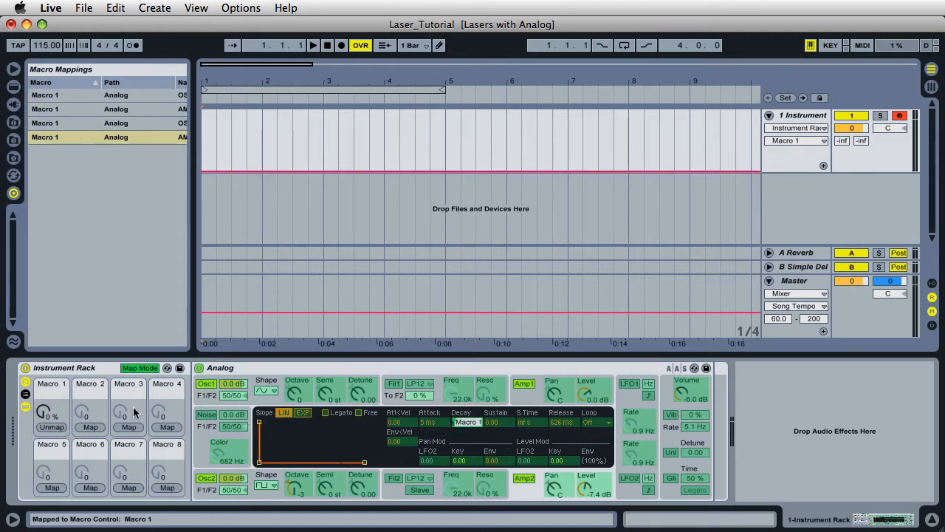
pyautogui.click(139, 368)
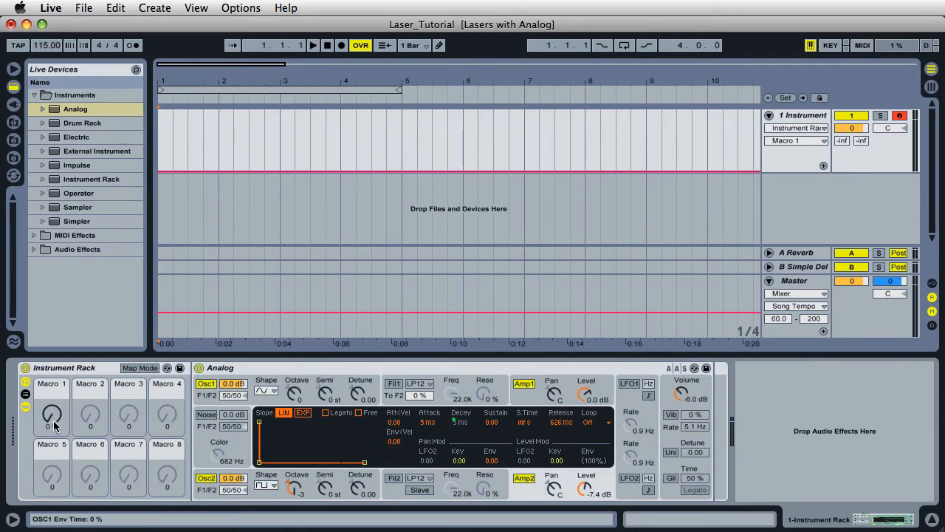
# Step: Test Macro 1 by raising it to 69% and lowering it to 30%
pyautogui.moveTo(53, 419); pyautogui.dragTo(54, 350)
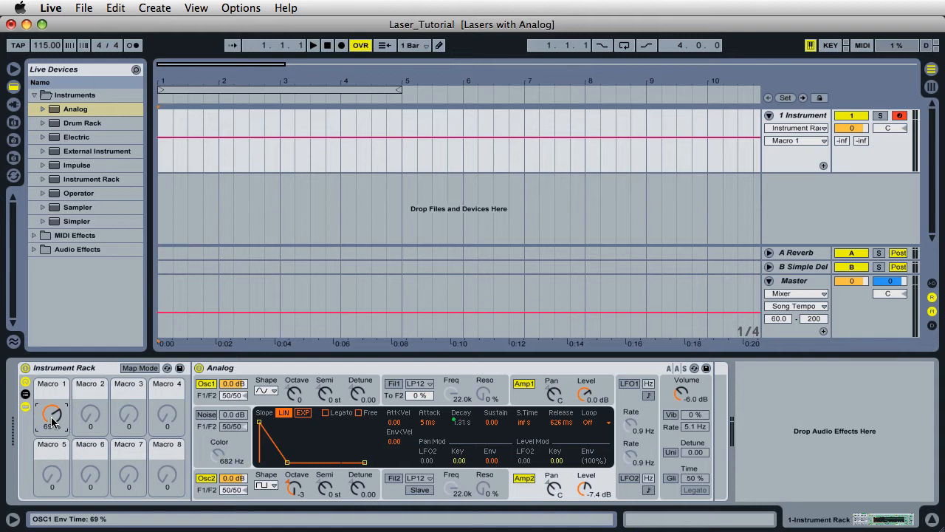
pyautogui.moveTo(52, 421); pyautogui.dragTo(52, 446)
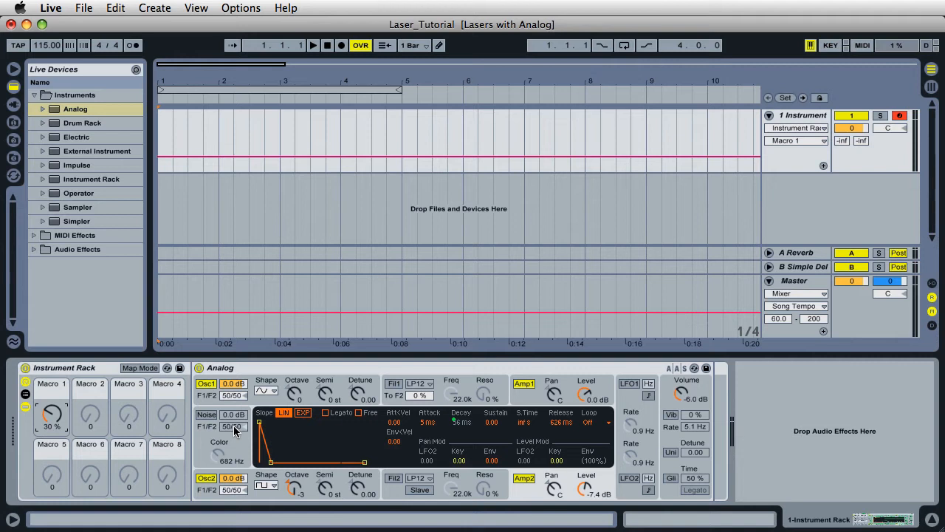
# Step: Set the Sub/Sync level to 91% for Osc2 and 71% for Osc1
pyautogui.click(260, 496)
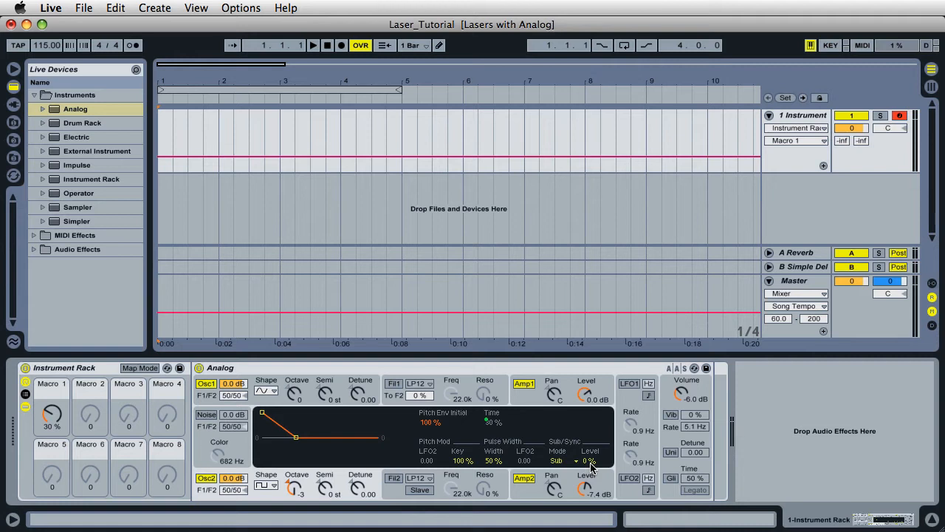
pyautogui.moveTo(590, 465); pyautogui.dragTo(591, 392)
pyautogui.moveTo(590, 460); pyautogui.dragTo(591, 467)
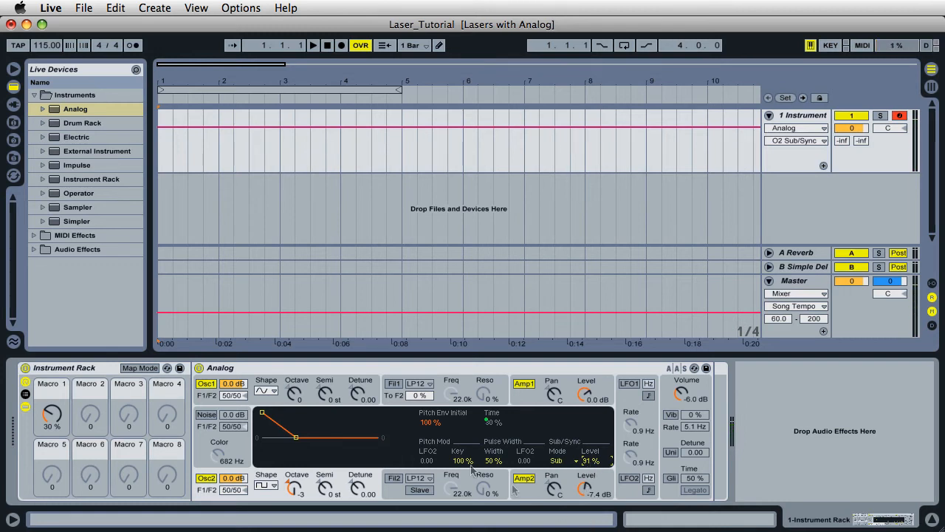
pyautogui.click(288, 408)
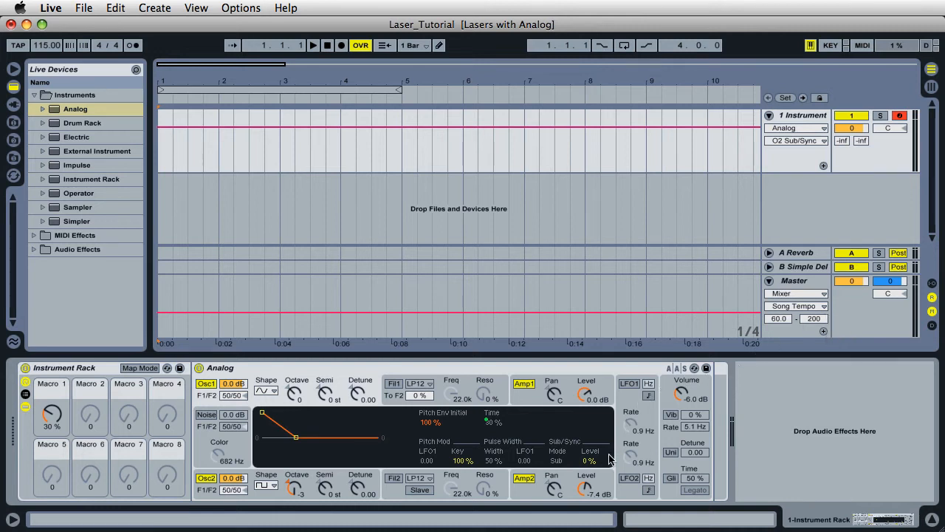
pyautogui.moveTo(593, 460); pyautogui.dragTo(593, 406)
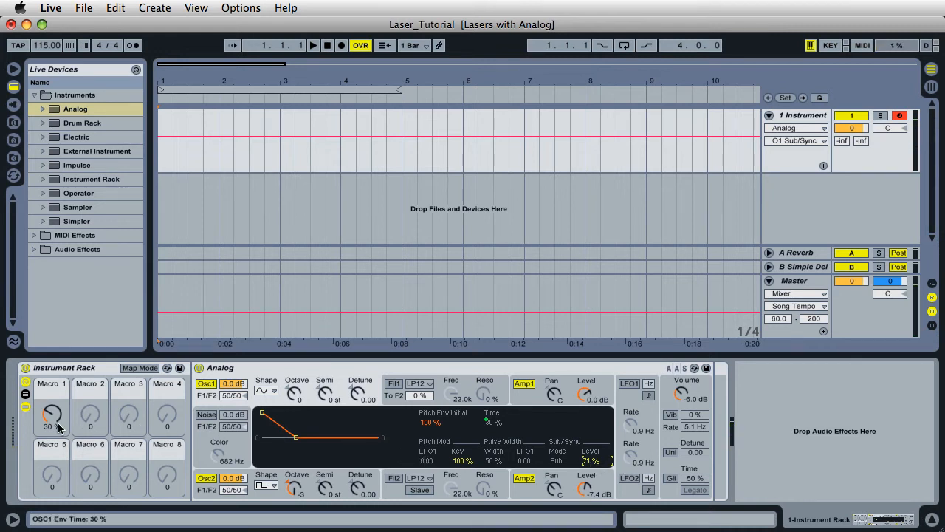
# Step: Lower Macro 1 to 19% to shorten the laser's pitch sweep and decay
pyautogui.moveTo(47, 419)
pyautogui.mouseDown()
pyautogui.moveTo(46, 407)
pyautogui.moveTo(46, 427)
pyautogui.mouseUp()
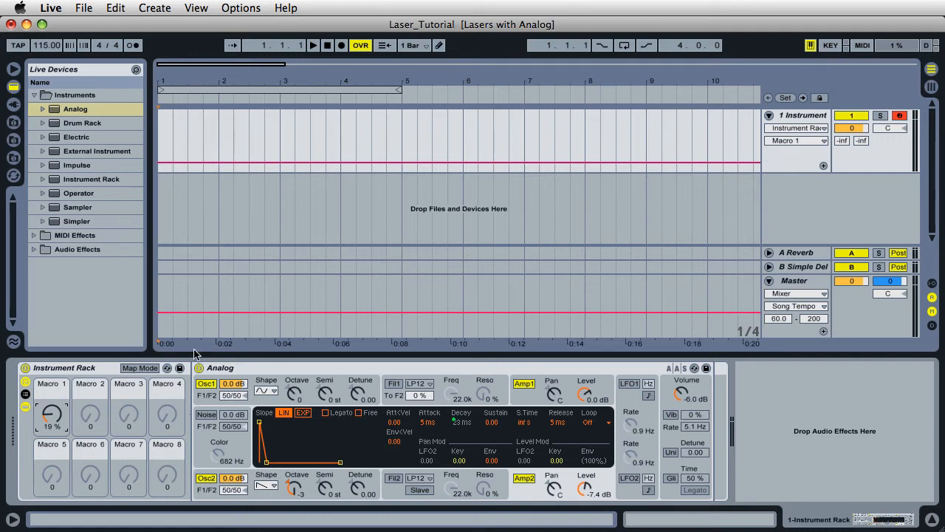
# Step: Add a Filter Delay from the audio effects after the Instrument Rack
pyautogui.click(35, 96)
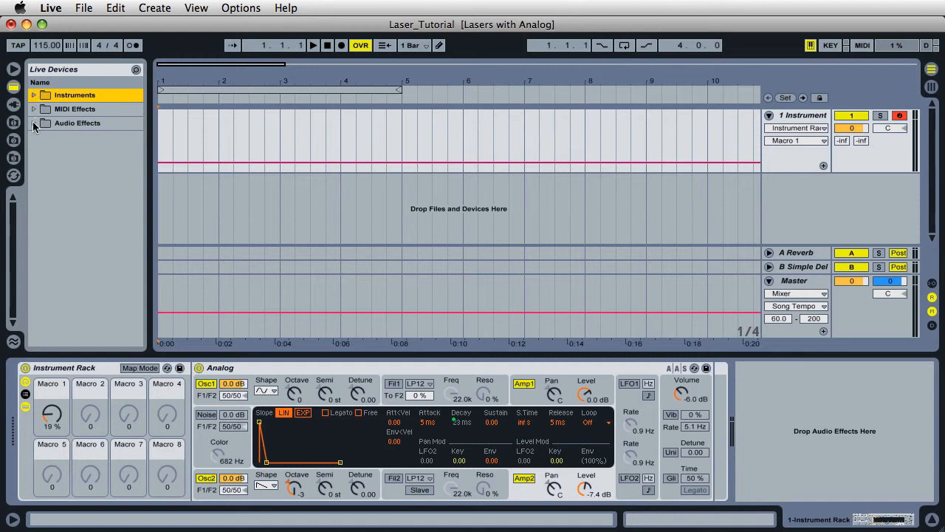
pyautogui.click(34, 122)
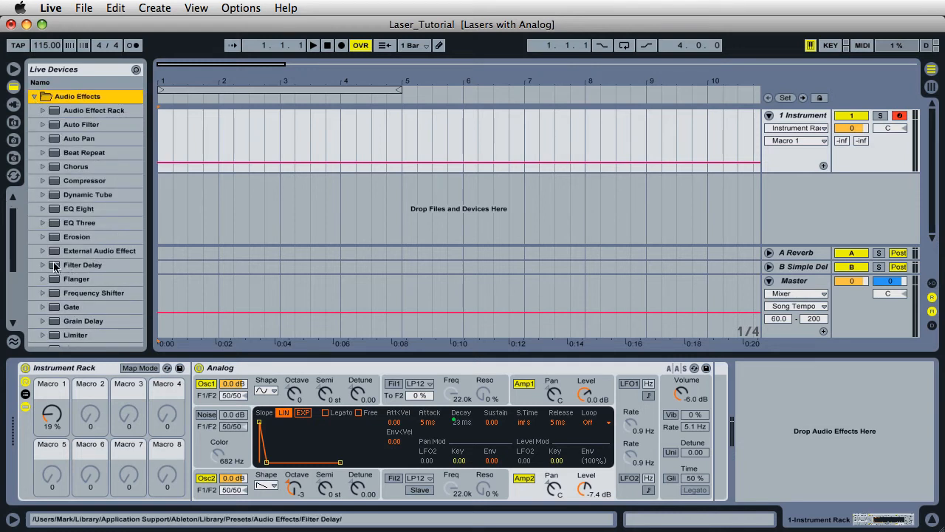
pyautogui.click(54, 268)
pyautogui.moveTo(65, 264); pyautogui.dragTo(748, 386)
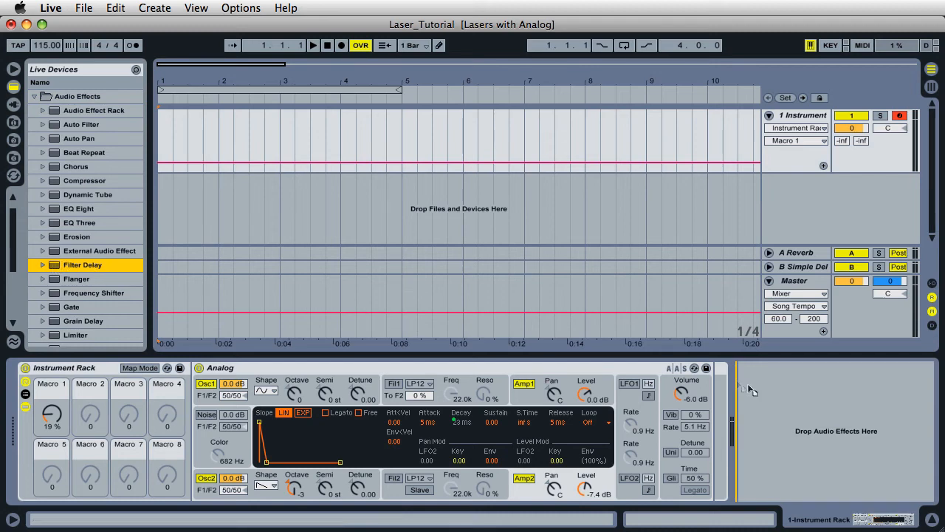
pyautogui.moveTo(829, 412); pyautogui.dragTo(797, 413)
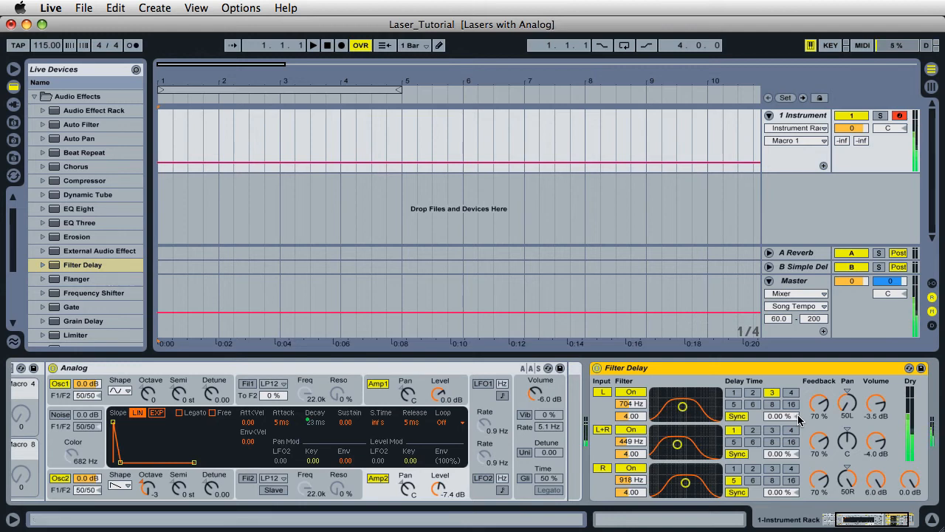
pyautogui.moveTo(877, 519); pyautogui.dragTo(858, 519)
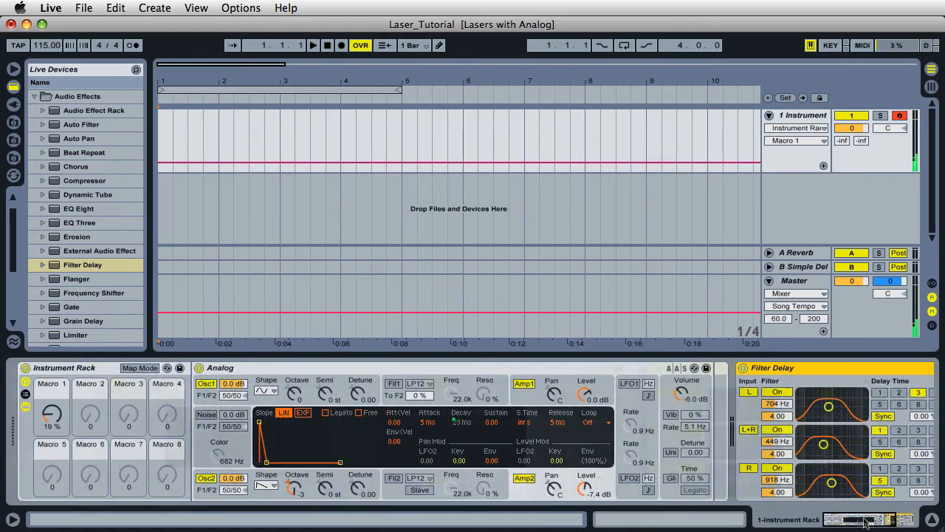
# Step: Turn on the metronome, record a four-bar MIDI clip of repeated G1 notes and trim its end to bar 5
pyautogui.click(330, 45)
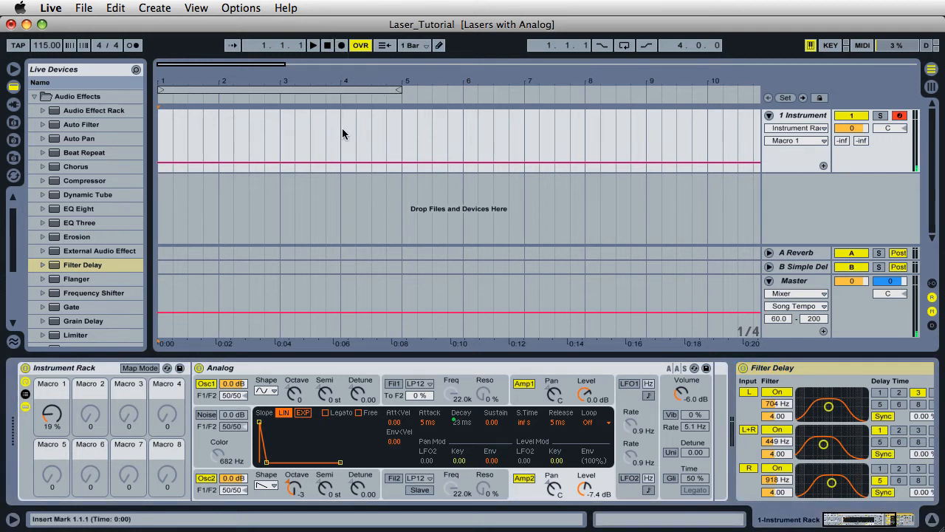
pyautogui.click(133, 45)
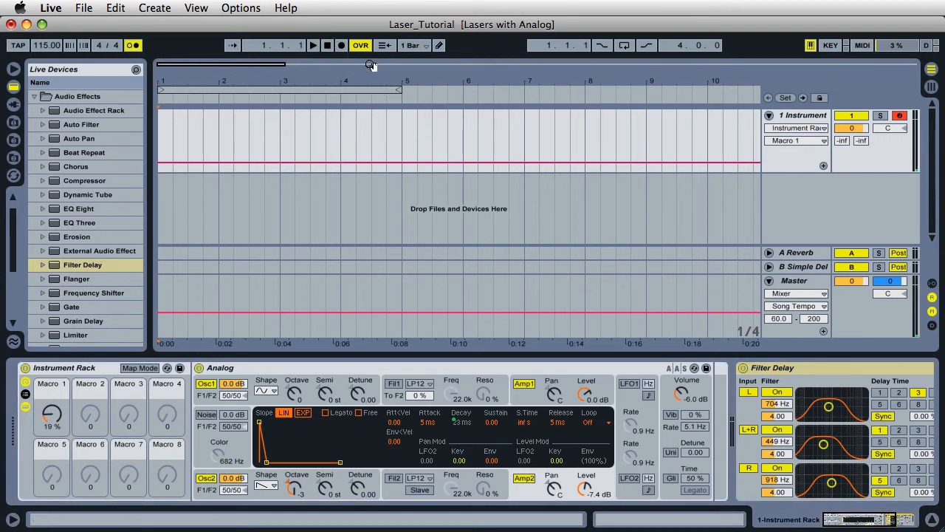
pyautogui.click(341, 46)
pyautogui.click(313, 45)
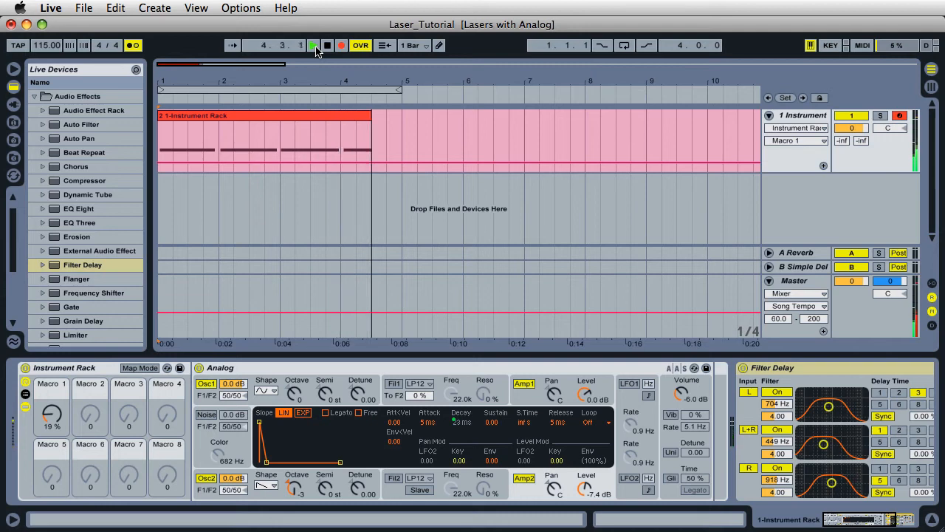
pyautogui.click(327, 46)
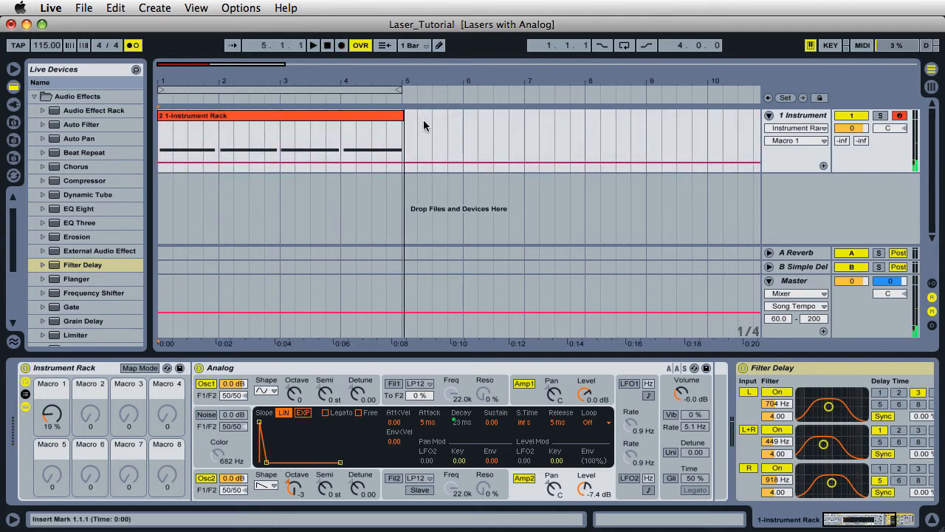
pyautogui.moveTo(401, 120); pyautogui.dragTo(399, 120)
pyautogui.click(325, 239)
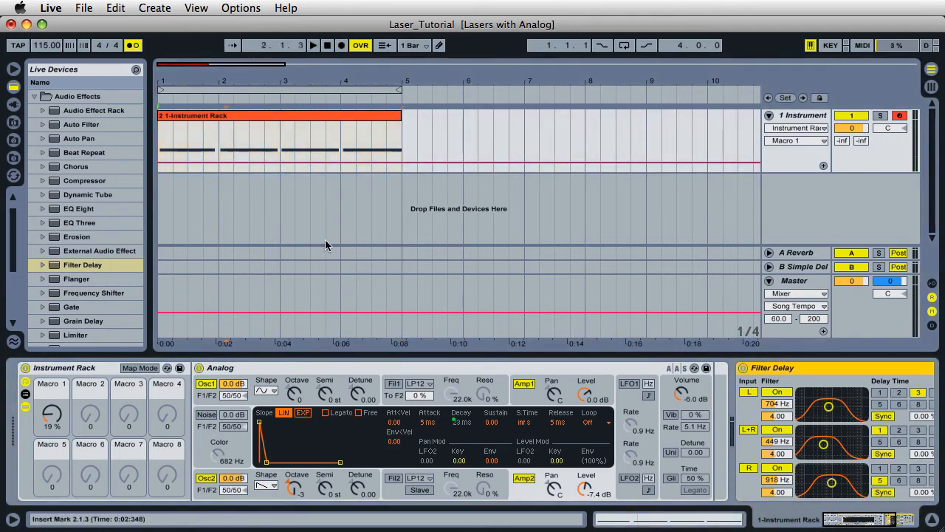
# Step: Move the four G1 notes in the recorded clip so they start exactly on bars 1, 2, 3 and 4
pyautogui.doubleClick(294, 115)
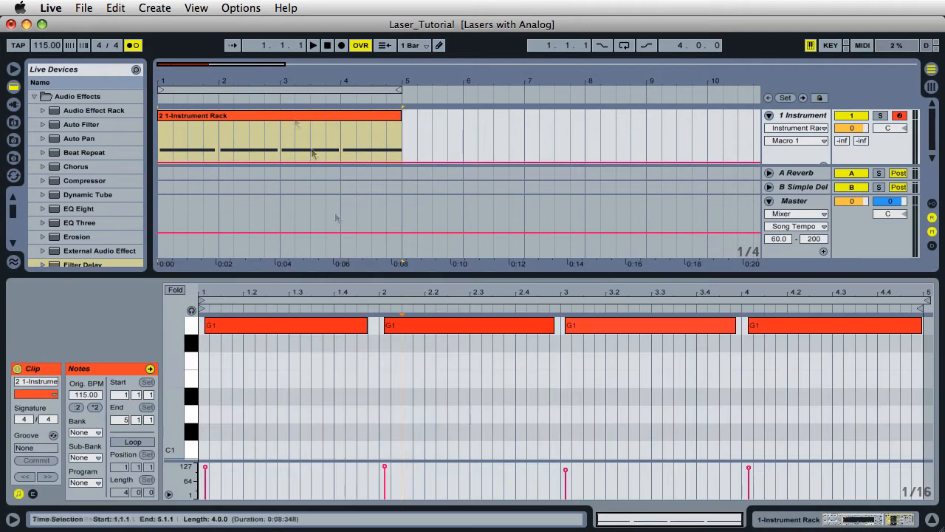
pyautogui.click(233, 383)
pyautogui.moveTo(239, 333); pyautogui.dragTo(237, 333)
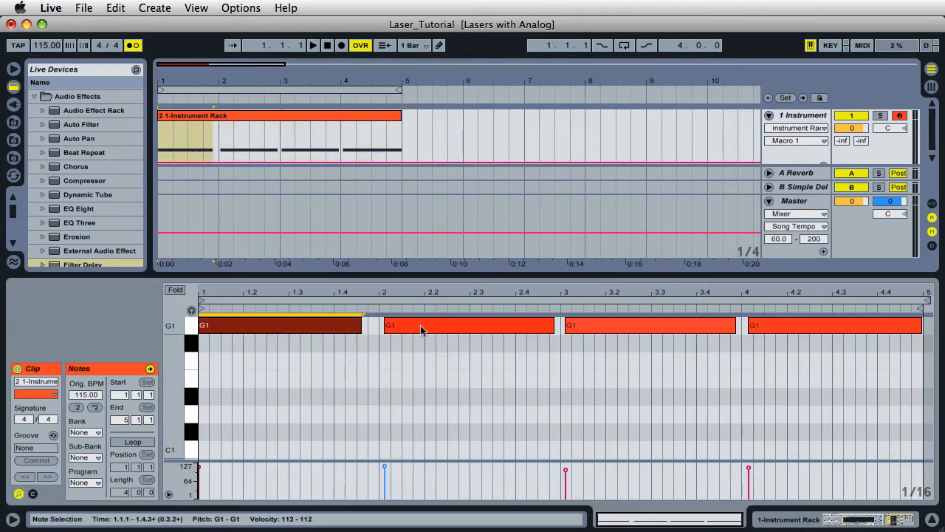
pyautogui.moveTo(421, 329); pyautogui.dragTo(415, 329)
pyautogui.moveTo(590, 327); pyautogui.dragTo(610, 328)
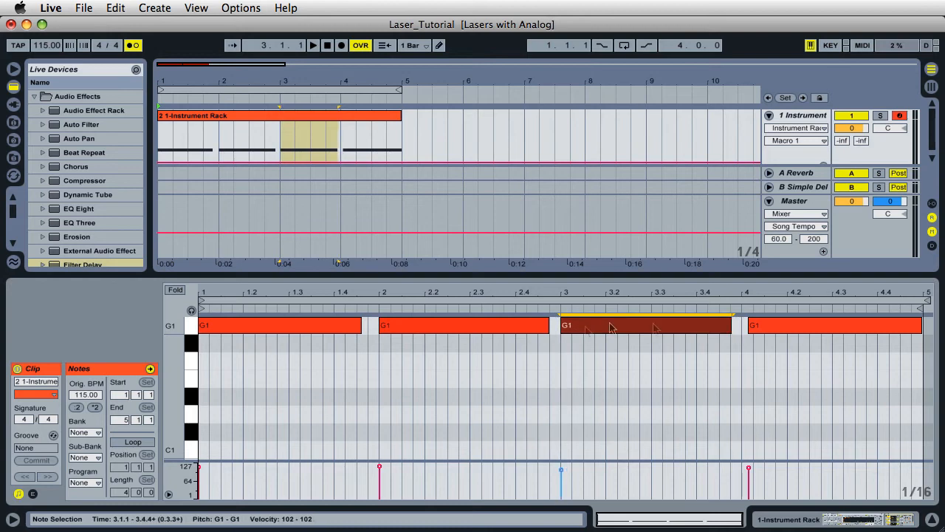
pyautogui.moveTo(771, 325); pyautogui.dragTo(768, 323)
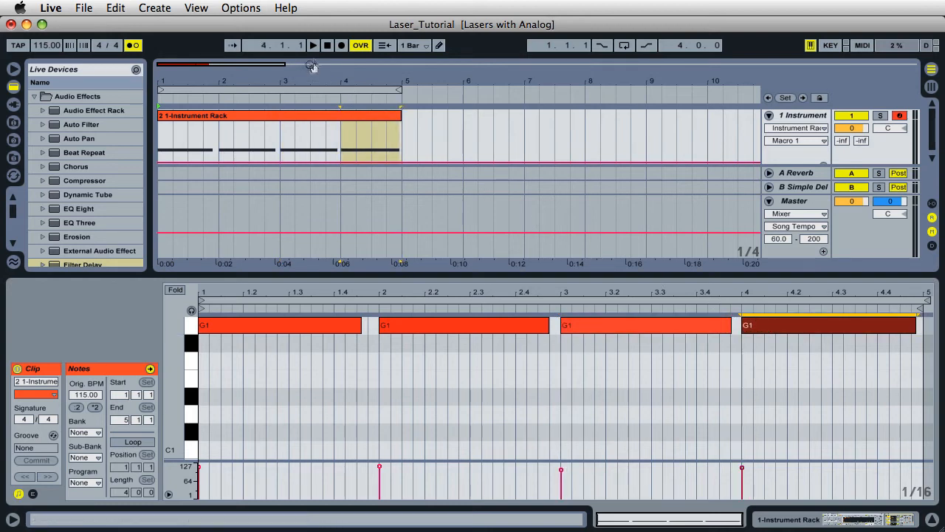
# Step: Play the clip from the start with the metronome off and raise Macro 1 to 45%
pyautogui.click(327, 46)
pyautogui.click(314, 46)
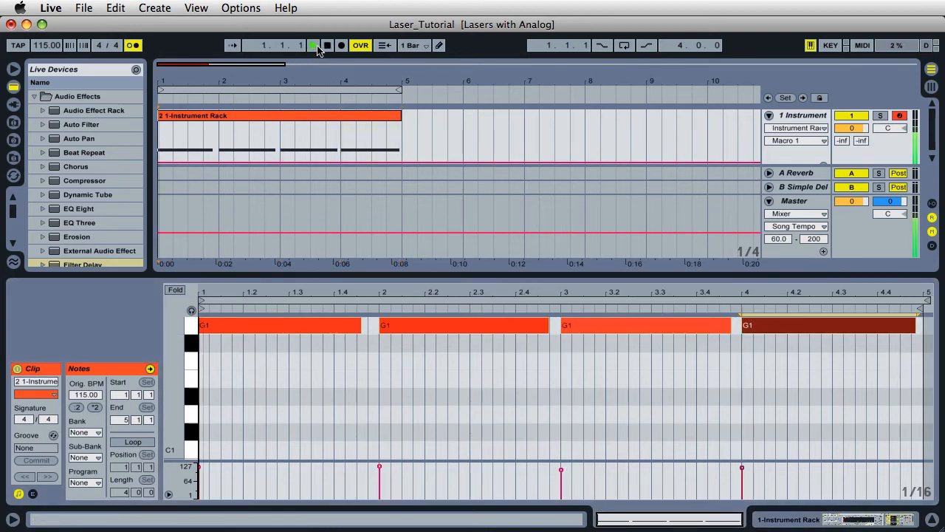
pyautogui.click(798, 111)
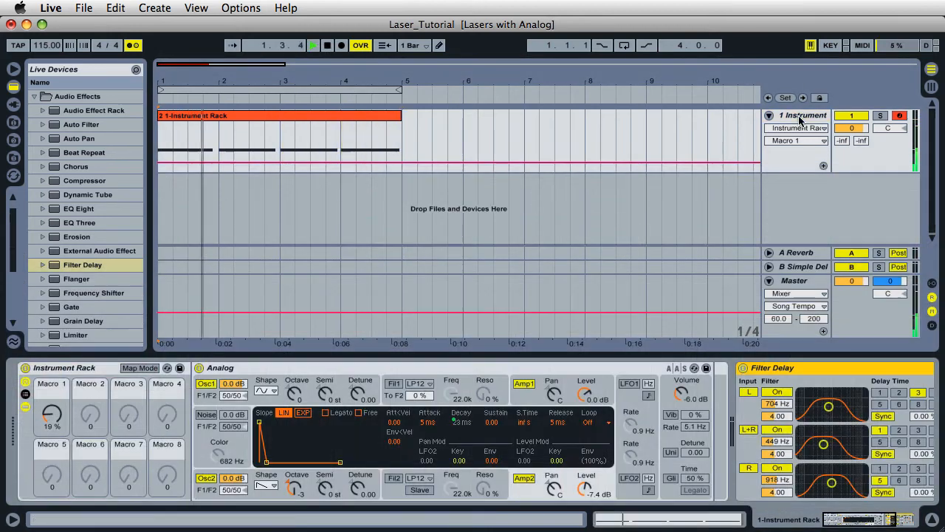
pyautogui.click(131, 46)
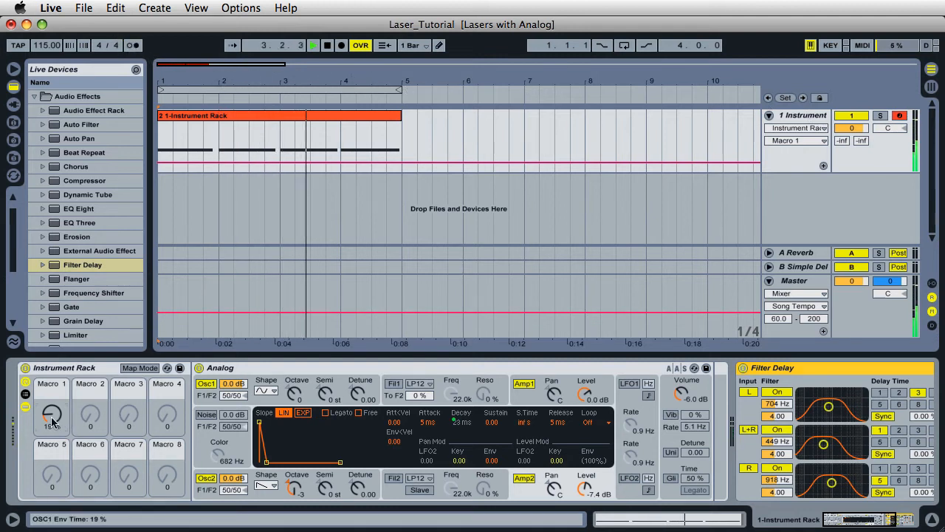
pyautogui.moveTo(52, 420); pyautogui.dragTo(52, 402)
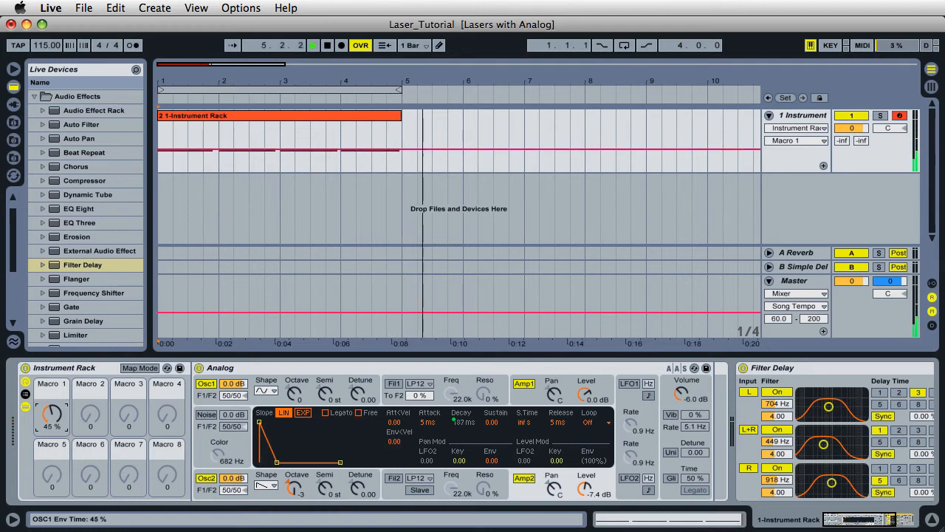
pyautogui.click(327, 46)
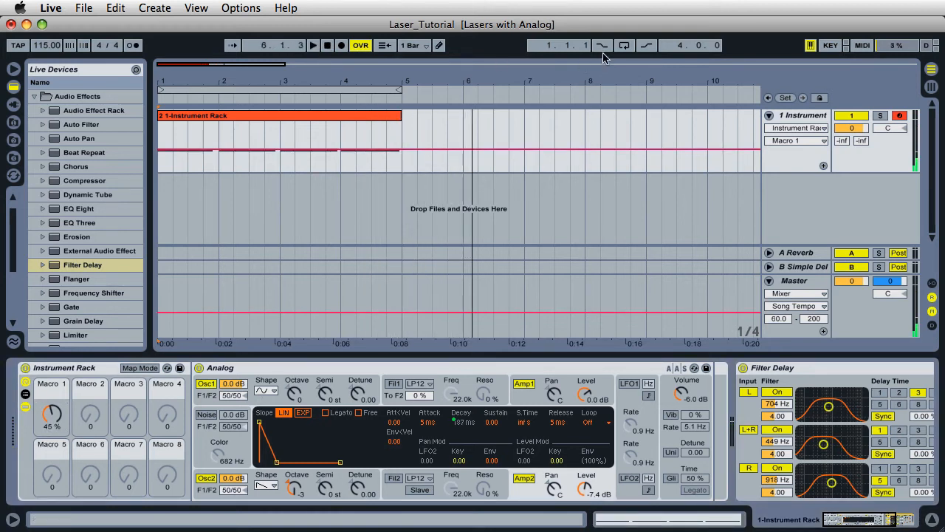
# Step: Loop the four-bar arrangement section during playback and lower Macro 1 to 31%
pyautogui.click(622, 46)
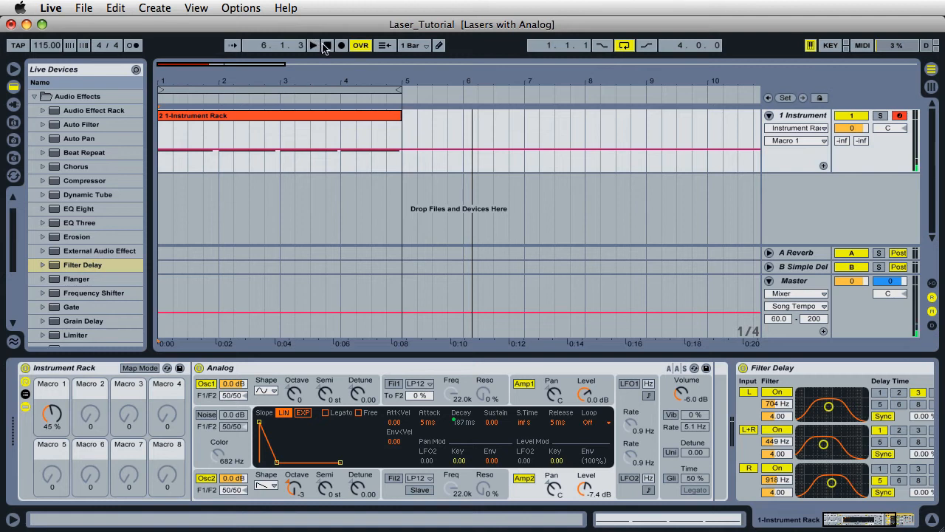
pyautogui.click(326, 46)
pyautogui.click(313, 46)
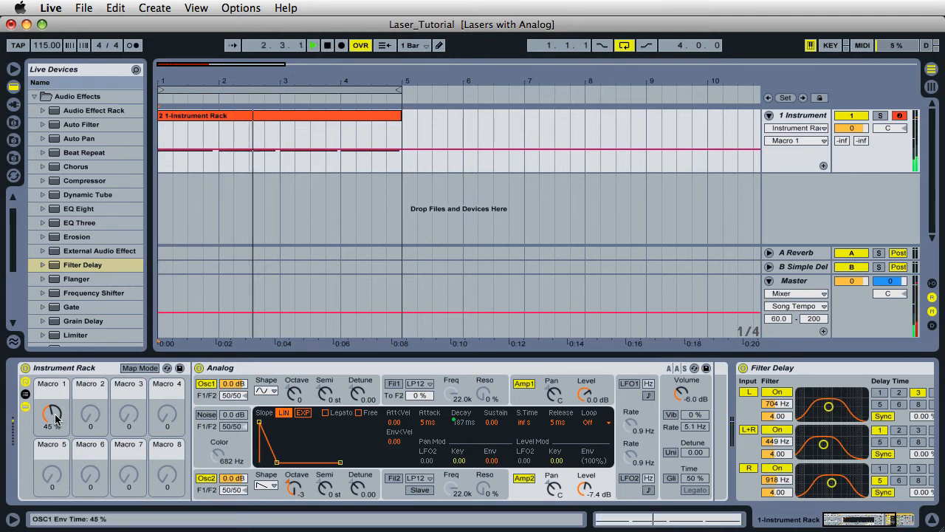
pyautogui.moveTo(55, 418); pyautogui.dragTo(55, 440)
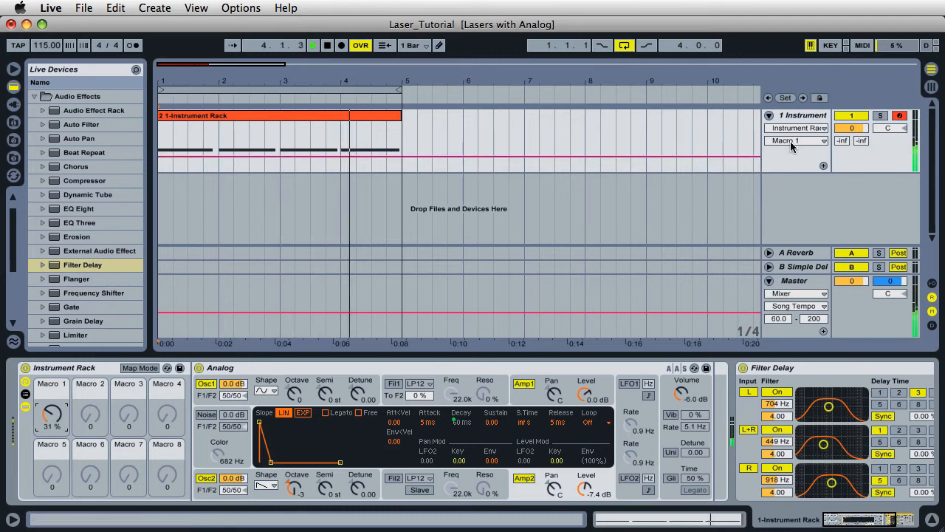
# Step: Draw Macro 1 automation that stays low until early bar 2, ramps up to a moderate peak just before bar 4 and drops again
pyautogui.click(209, 158)
pyautogui.click(228, 157)
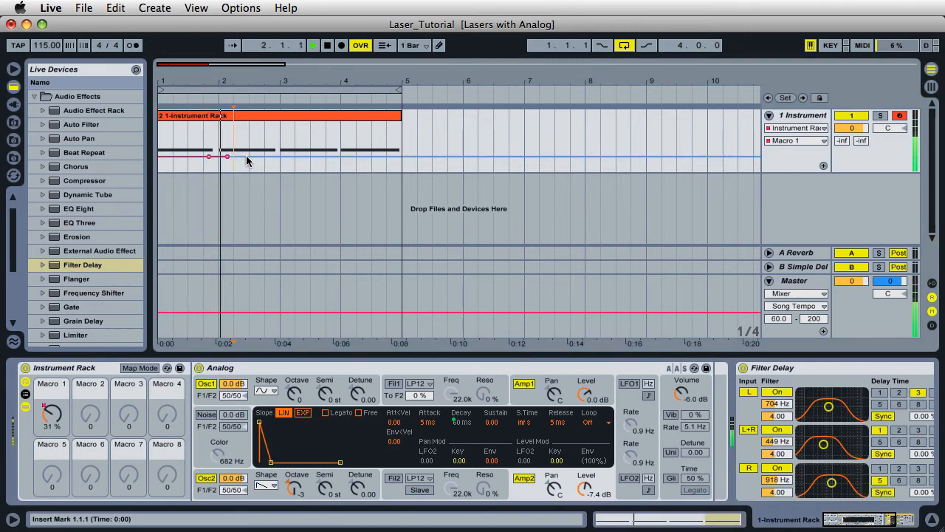
pyautogui.doubleClick(246, 157)
pyautogui.moveTo(246, 157); pyautogui.dragTo(332, 134)
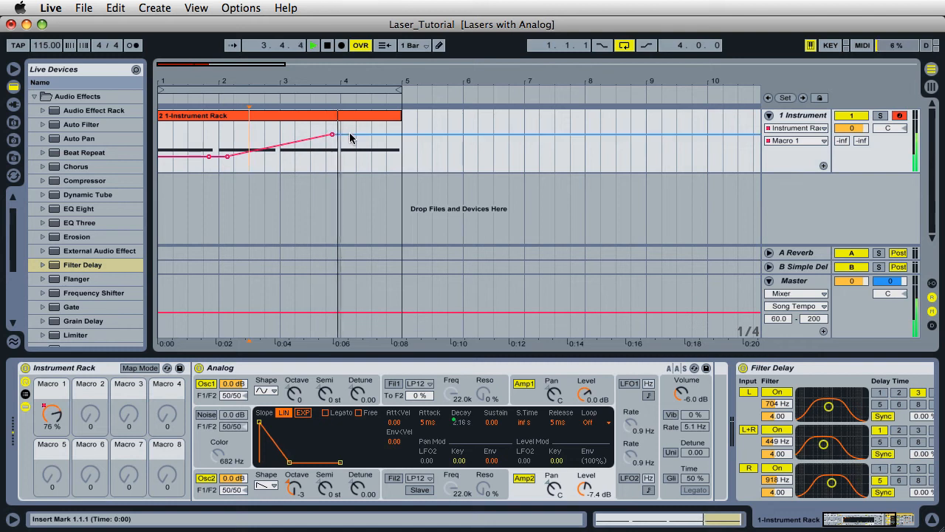
pyautogui.click(350, 158)
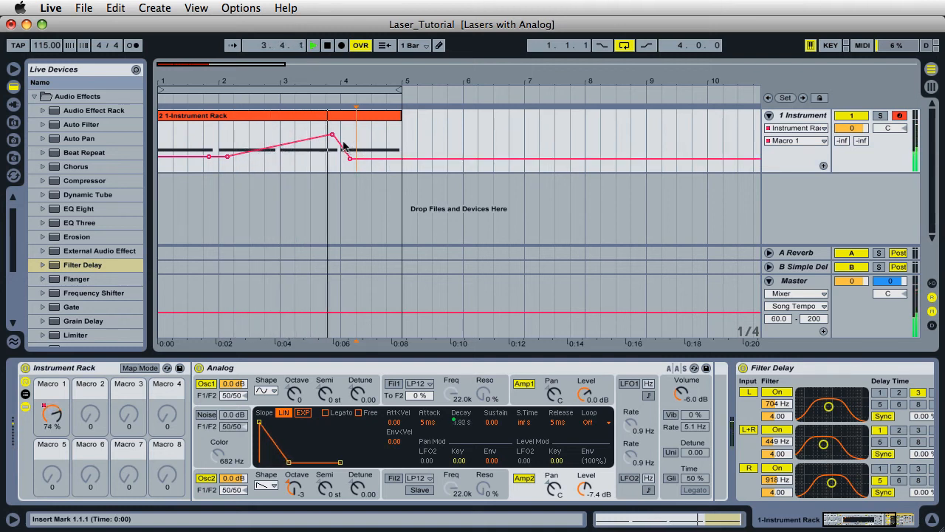
pyautogui.moveTo(332, 135); pyautogui.dragTo(333, 144)
pyautogui.moveTo(221, 155); pyautogui.dragTo(226, 158)
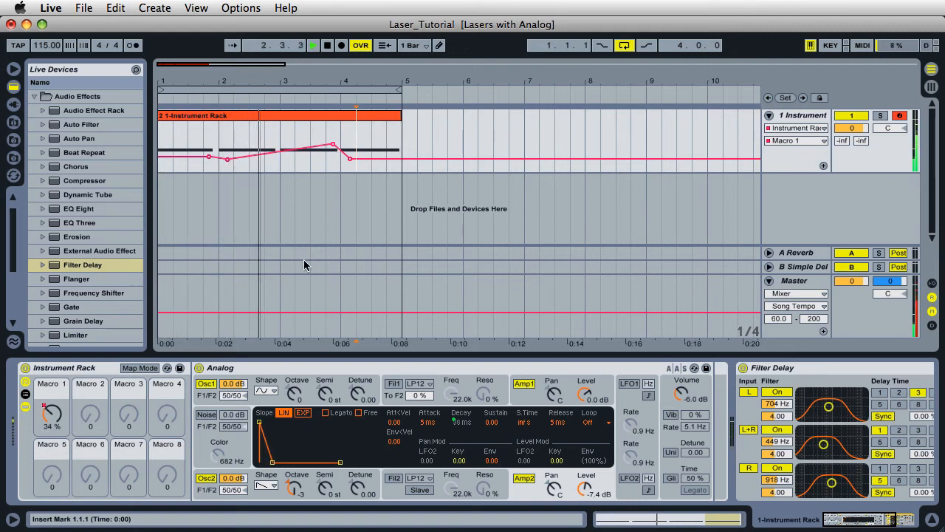
# Step: Try other octave settings on Osc1 and Osc2 during playback, restore Osc1 to 0 and Osc2 to -3, and stop
pyautogui.click(295, 395)
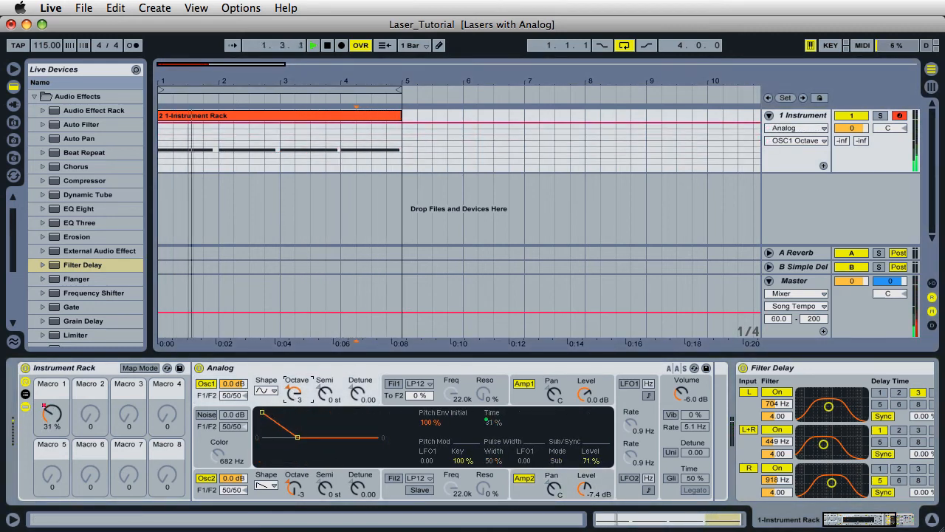
pyautogui.moveTo(296, 398); pyautogui.dragTo(295, 406)
pyautogui.click(293, 487)
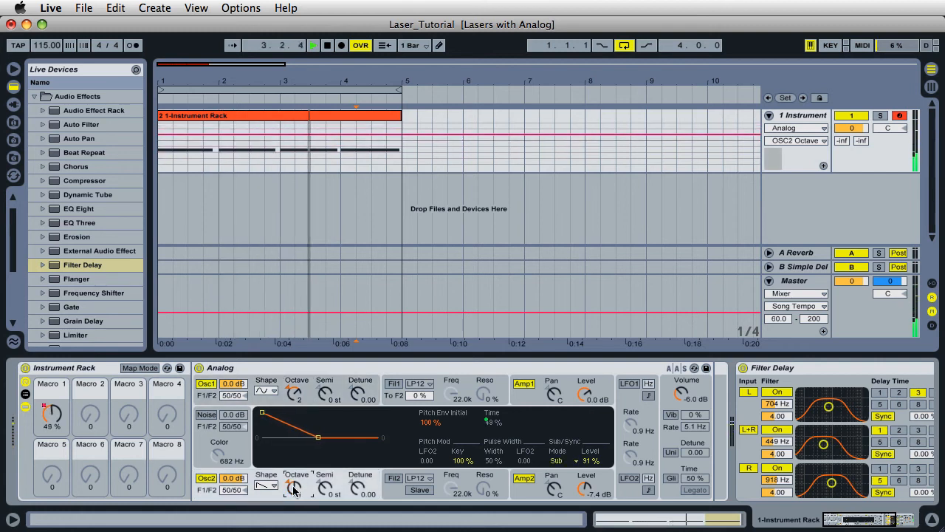
pyautogui.moveTo(293, 490)
pyautogui.mouseDown()
pyautogui.moveTo(293, 510)
pyautogui.moveTo(294, 498)
pyautogui.mouseUp()
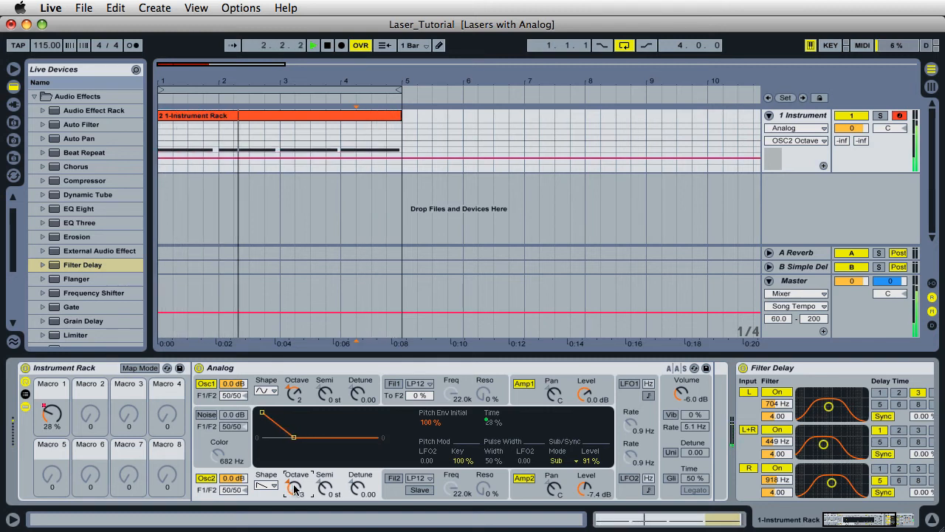
pyautogui.click(293, 395)
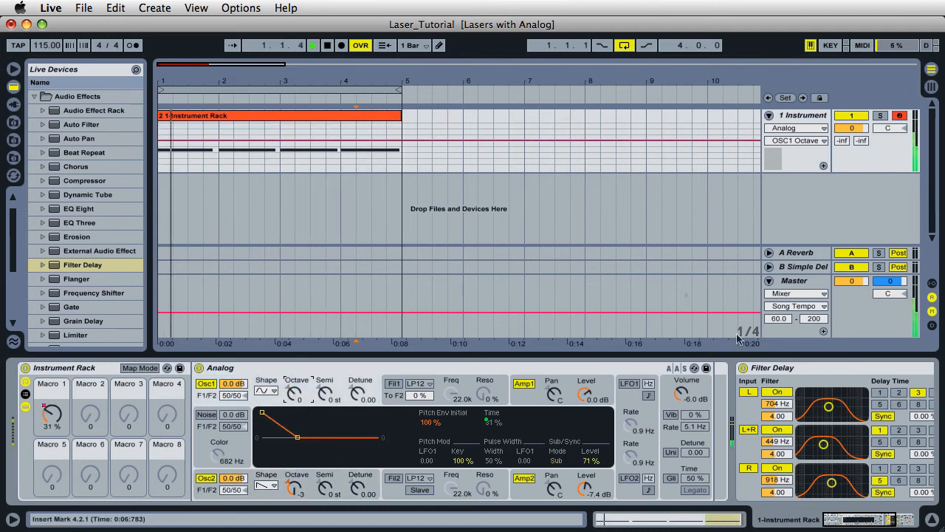
pyautogui.click(327, 46)
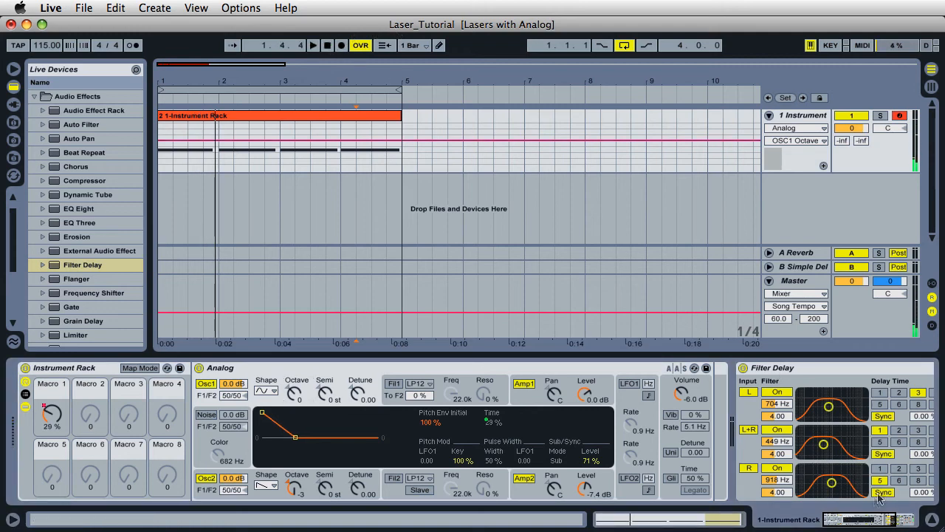
# Step: Raise the Filter Delay feedback during playback to 90% for L, 92% for L+R and 93% for R
pyautogui.moveTo(843, 522); pyautogui.dragTo(860, 522)
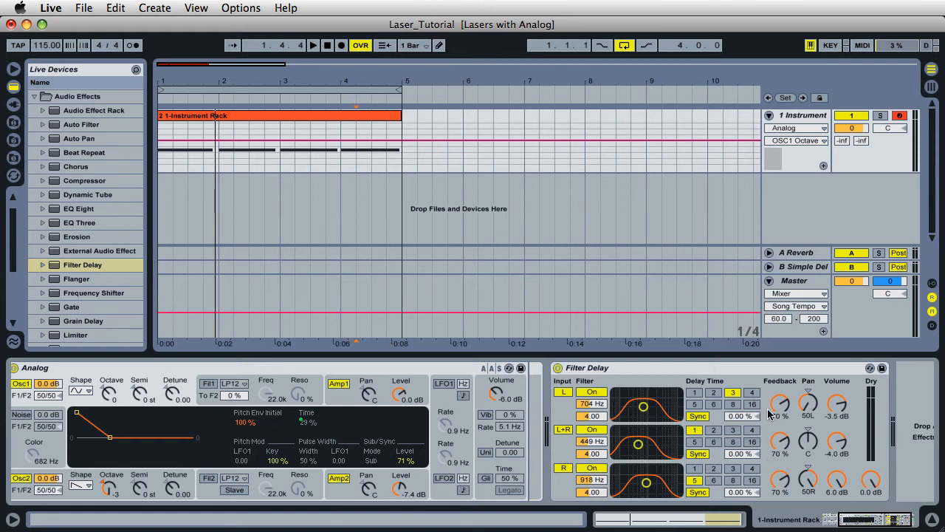
pyautogui.click(324, 46)
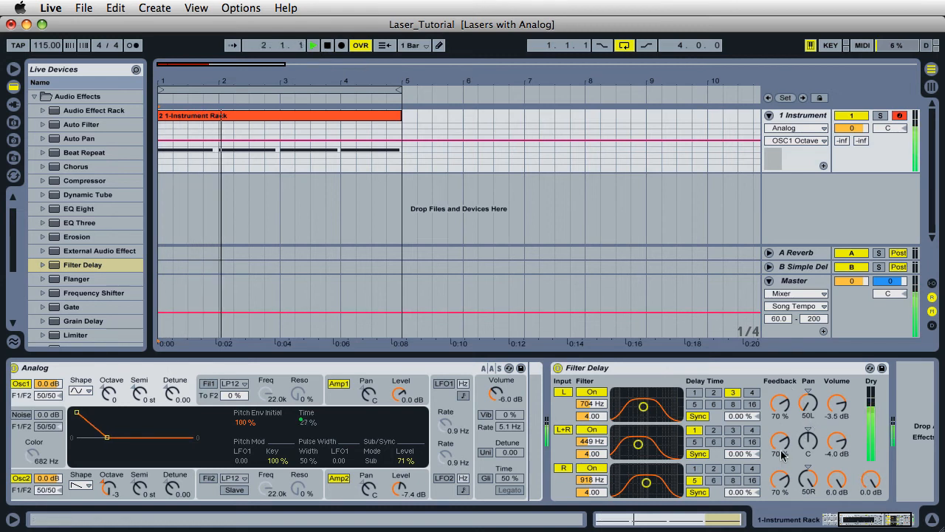
pyautogui.moveTo(780, 441); pyautogui.dragTo(780, 405)
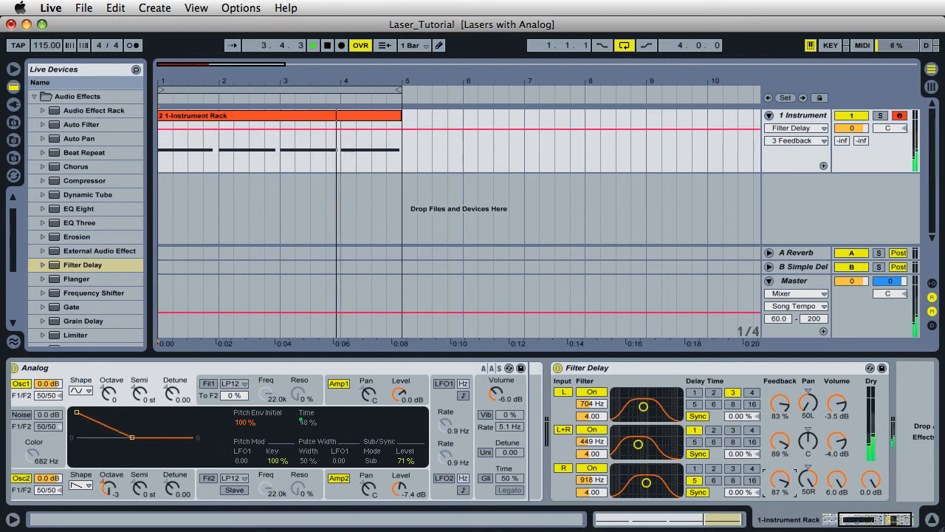
pyautogui.moveTo(783, 467)
pyautogui.mouseDown()
pyautogui.moveTo(783, 454)
pyautogui.moveTo(782, 480)
pyautogui.mouseUp()
pyautogui.moveTo(783, 444); pyautogui.dragTo(782, 408)
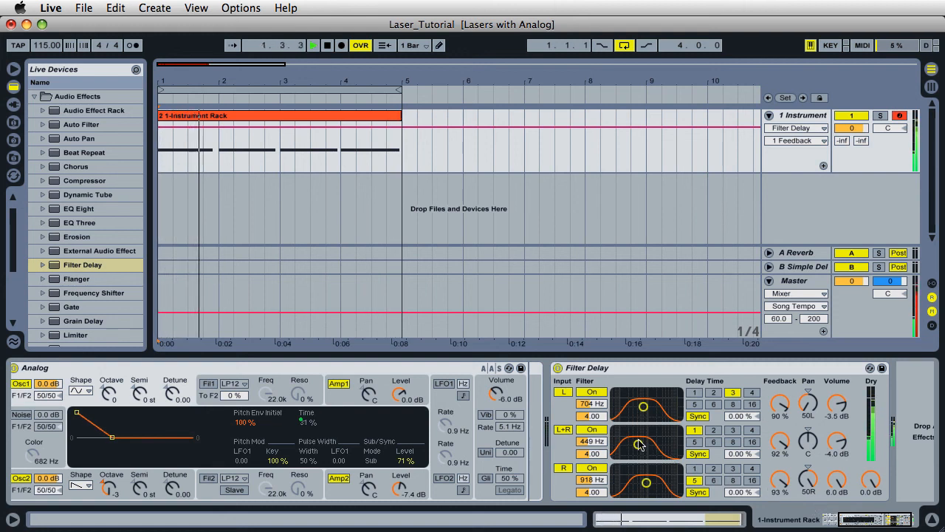
# Step: Set the Filter Delay filters to 158 Hz, Q 5.00 for L, 3.32 kHz, Q 5.25 for L+R and 749 Hz for R, then stop playback
pyautogui.moveTo(639, 445); pyautogui.dragTo(659, 440)
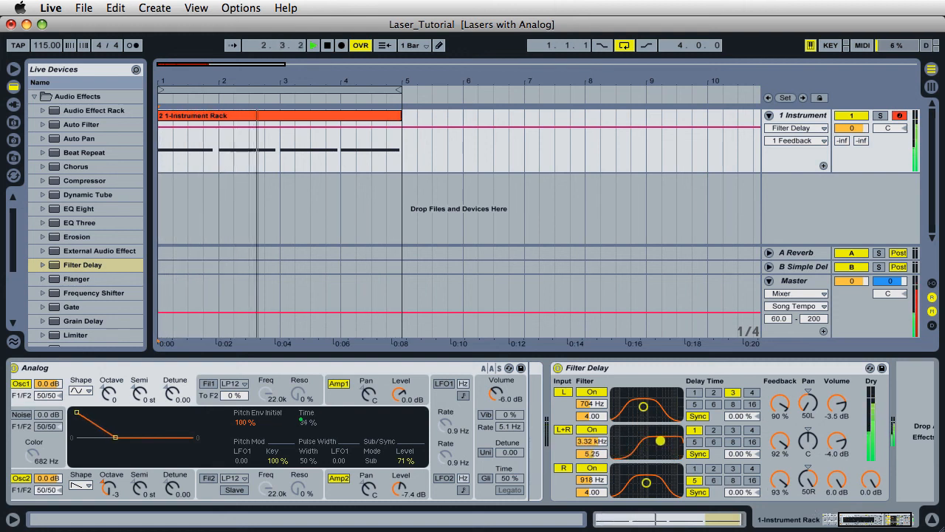
pyautogui.moveTo(643, 406); pyautogui.dragTo(627, 407)
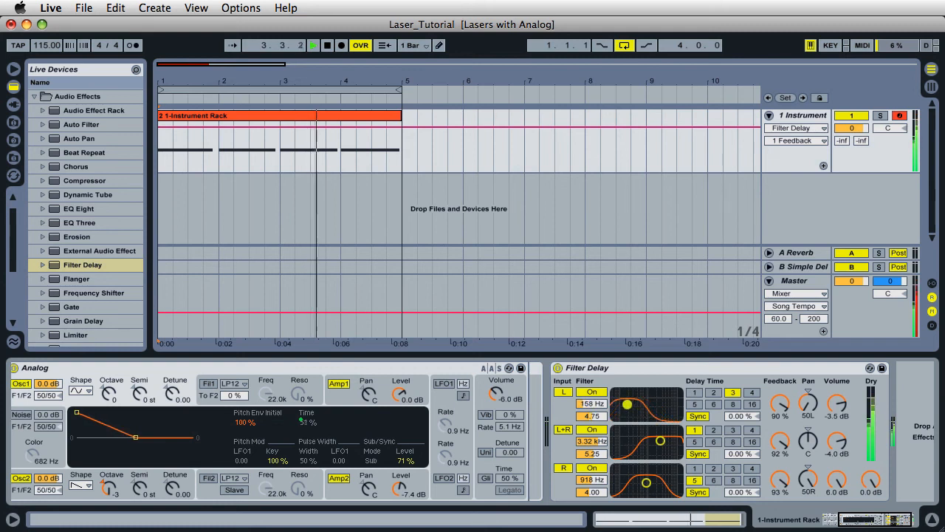
pyautogui.moveTo(646, 482)
pyautogui.mouseDown()
pyautogui.moveTo(634, 478)
pyautogui.moveTo(644, 482)
pyautogui.mouseUp()
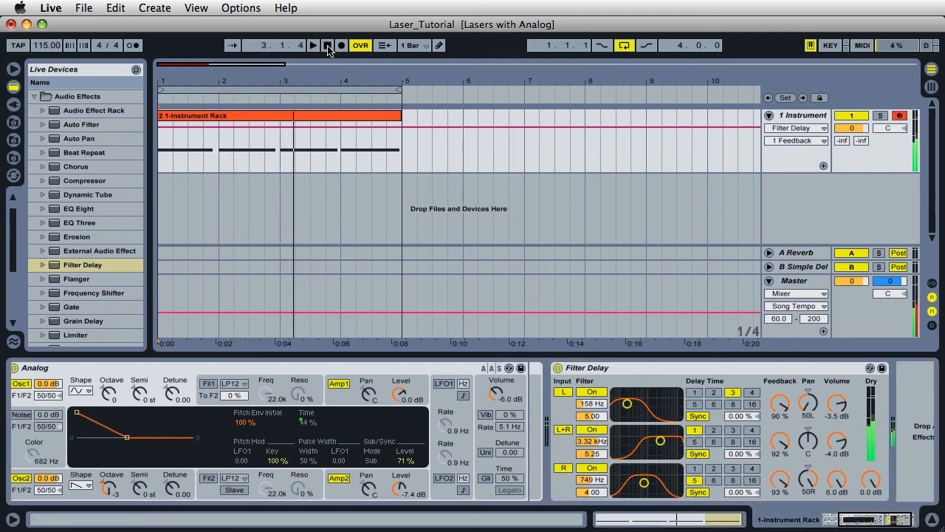
# Step: Lower the Filter Delay feedback to 68% for L+R and R, restart playback and set L to 78%
pyautogui.moveTo(775, 405); pyautogui.dragTo(781, 494)
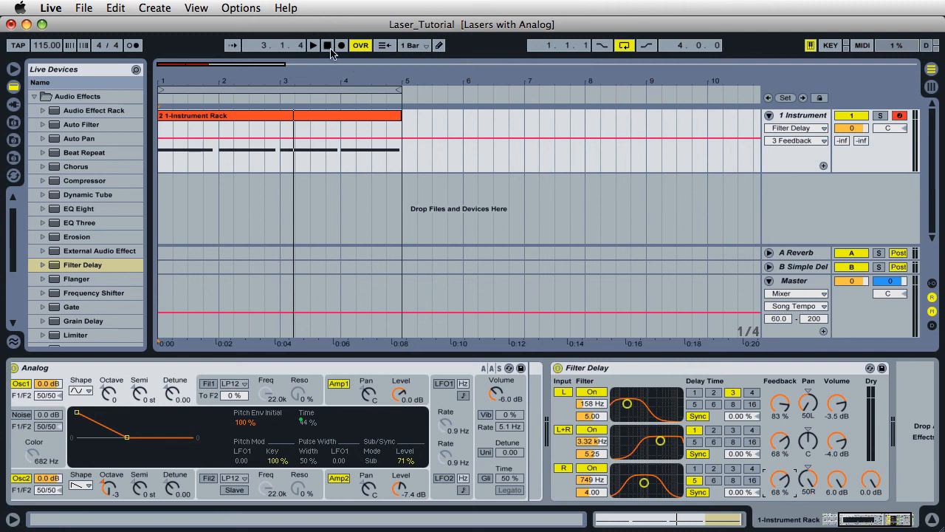
pyautogui.press('space')
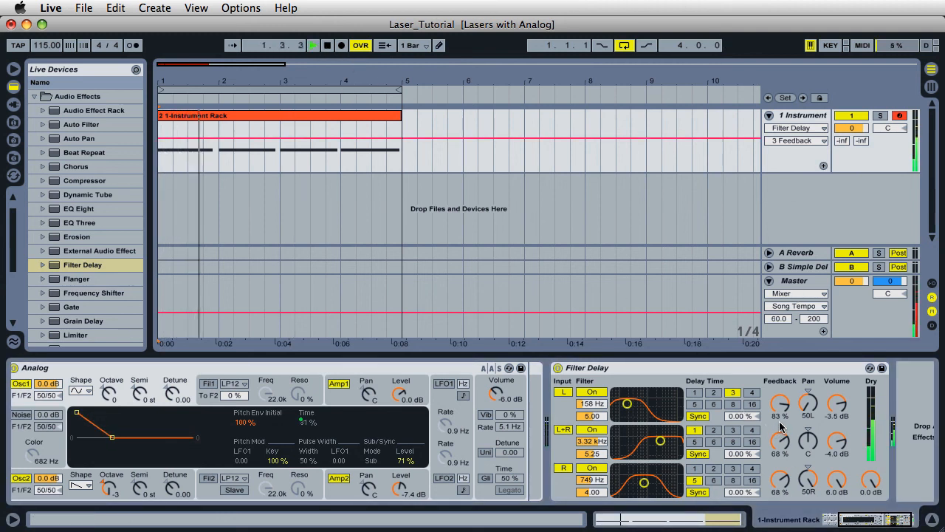
pyautogui.moveTo(781, 426); pyautogui.dragTo(781, 434)
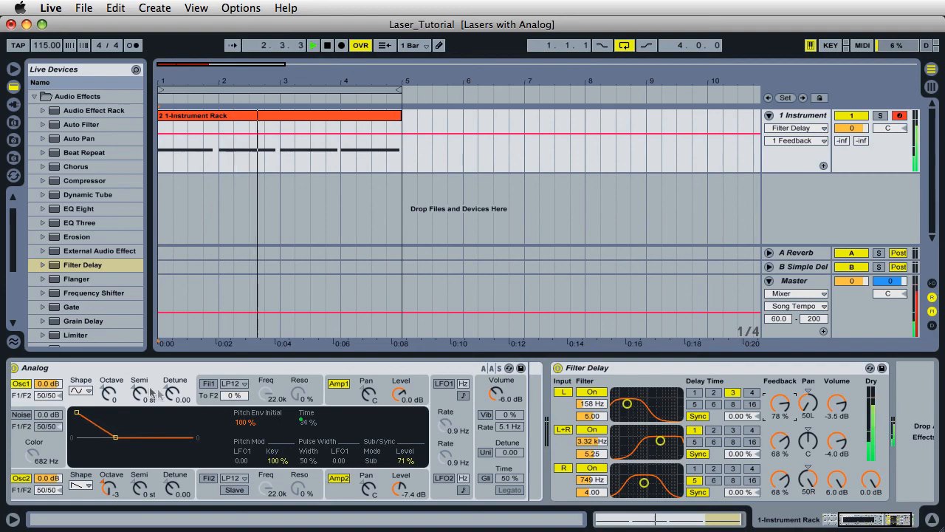
# Step: Lower the Osc1 octave in Analog to -3 during playback
pyautogui.moveTo(110, 393); pyautogui.dragTo(110, 421)
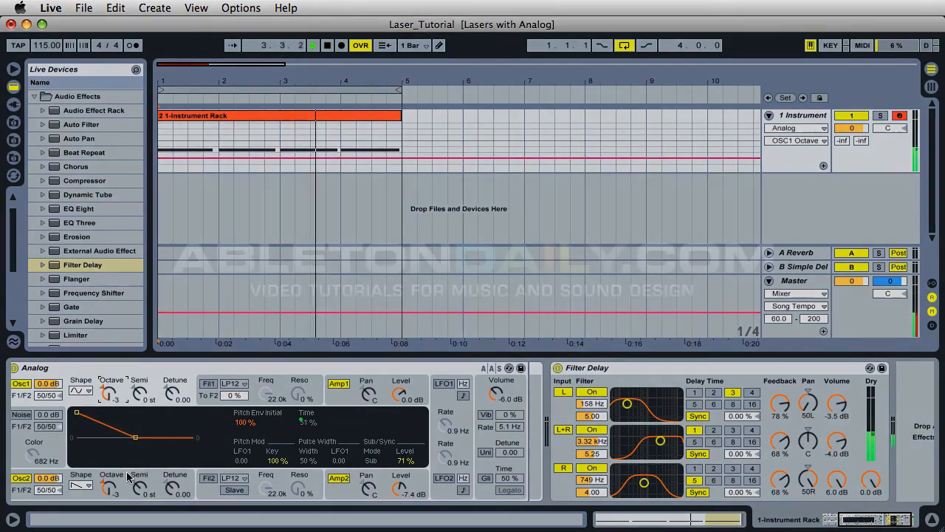